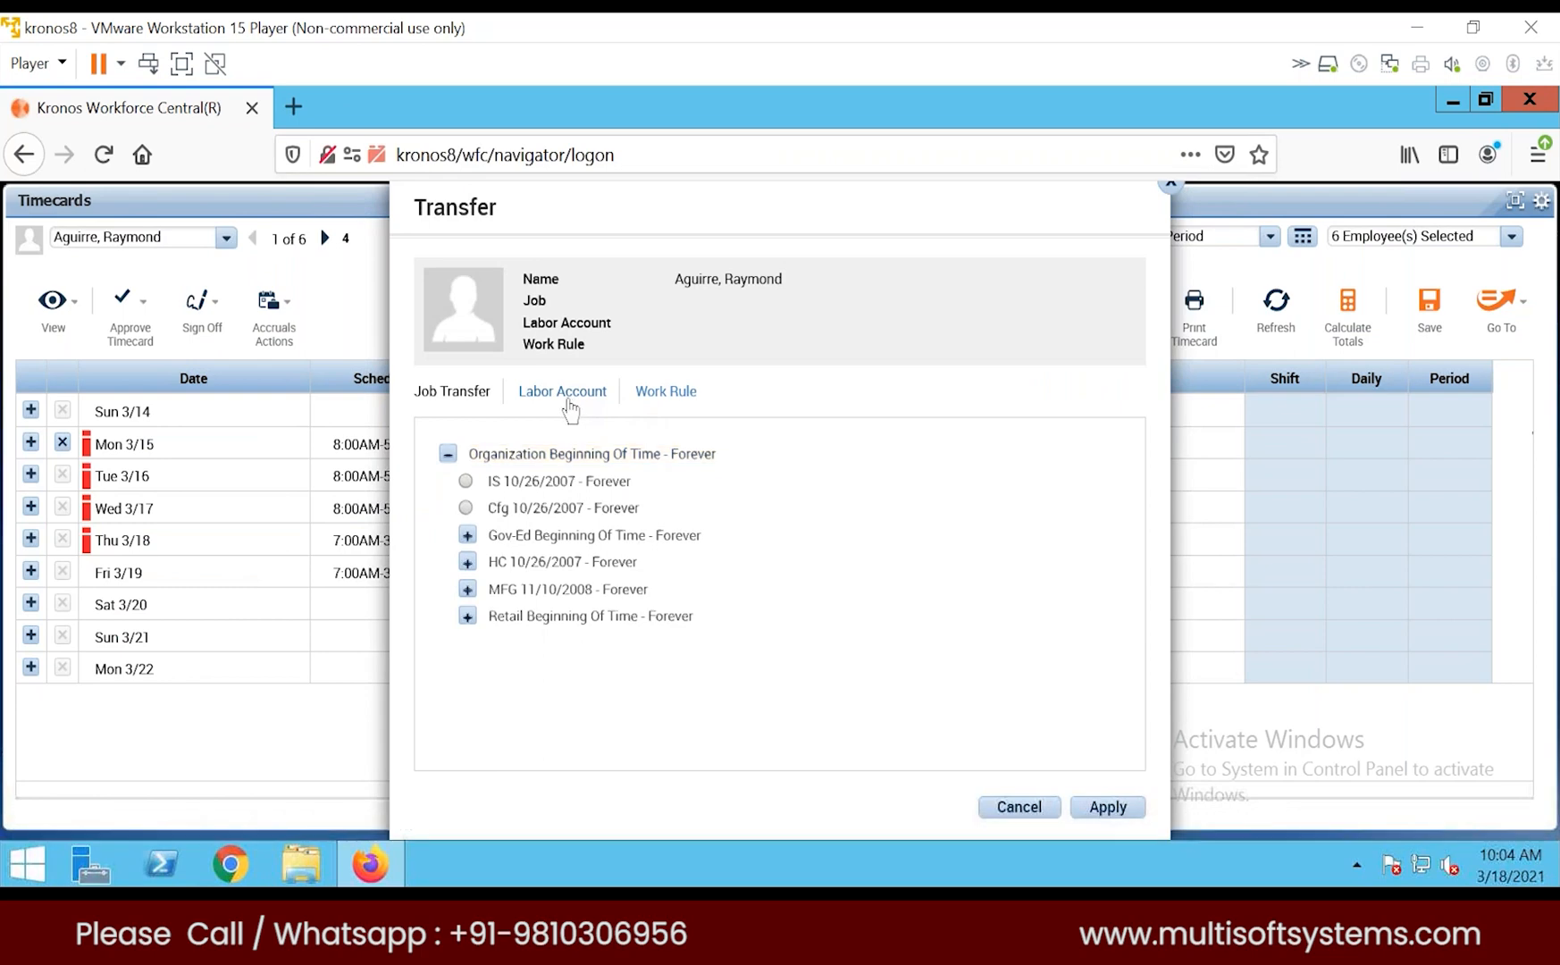
{"action": "left_click", "coordinate": [1088, 515]}
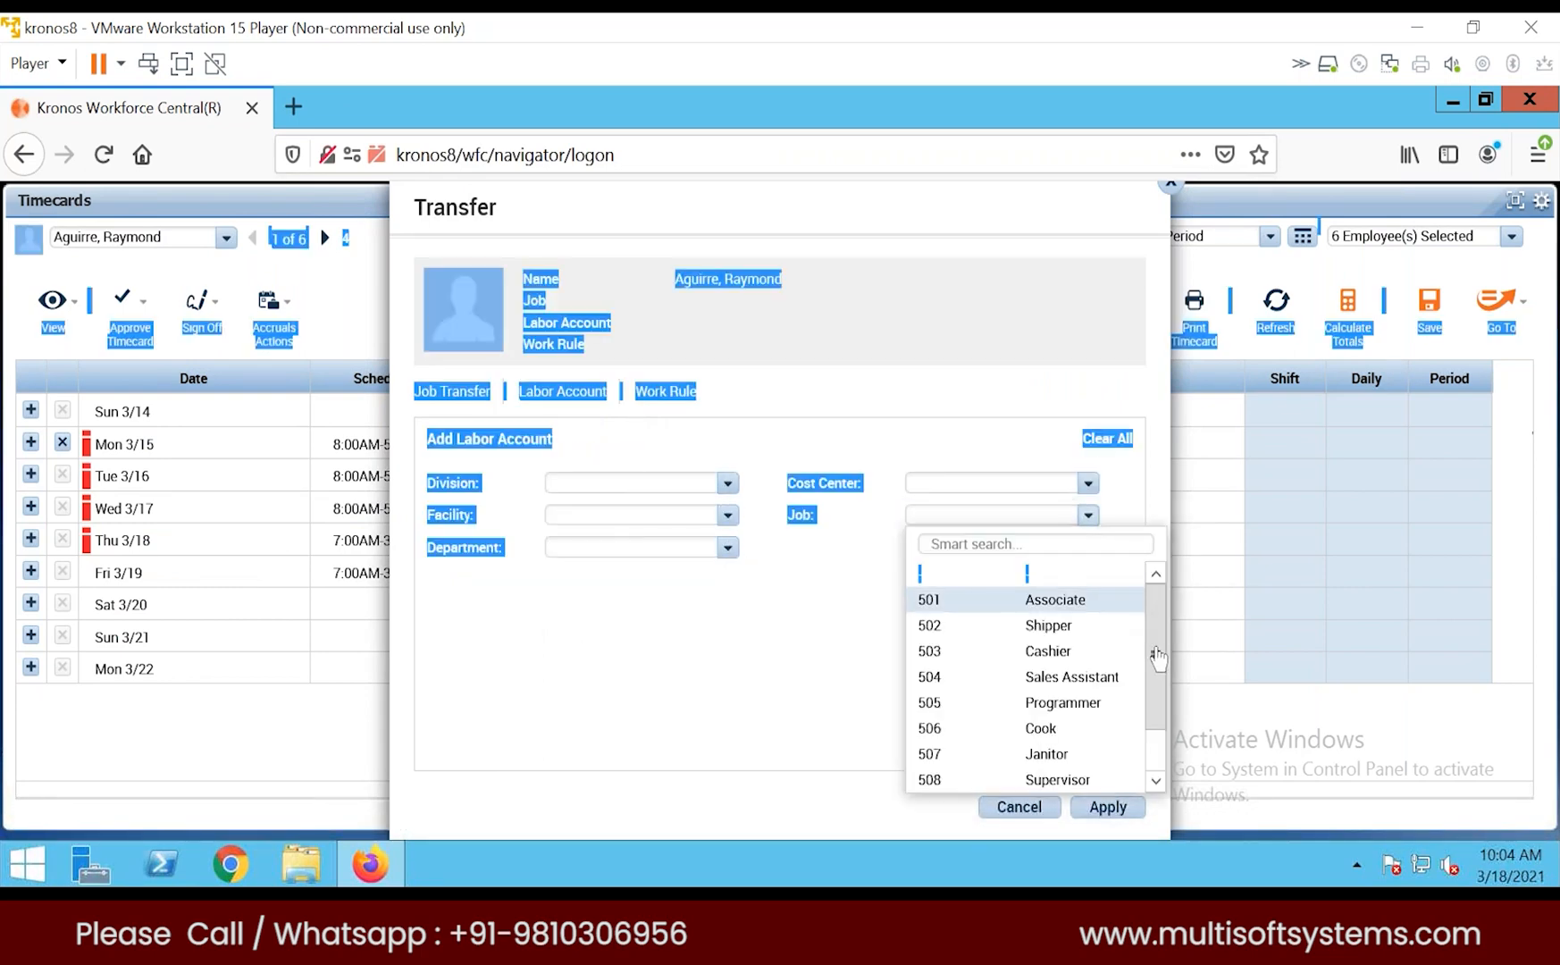
{"action": "left_click", "coordinate": [1055, 600]}
{"action": "left_click", "coordinate": [1088, 484]}
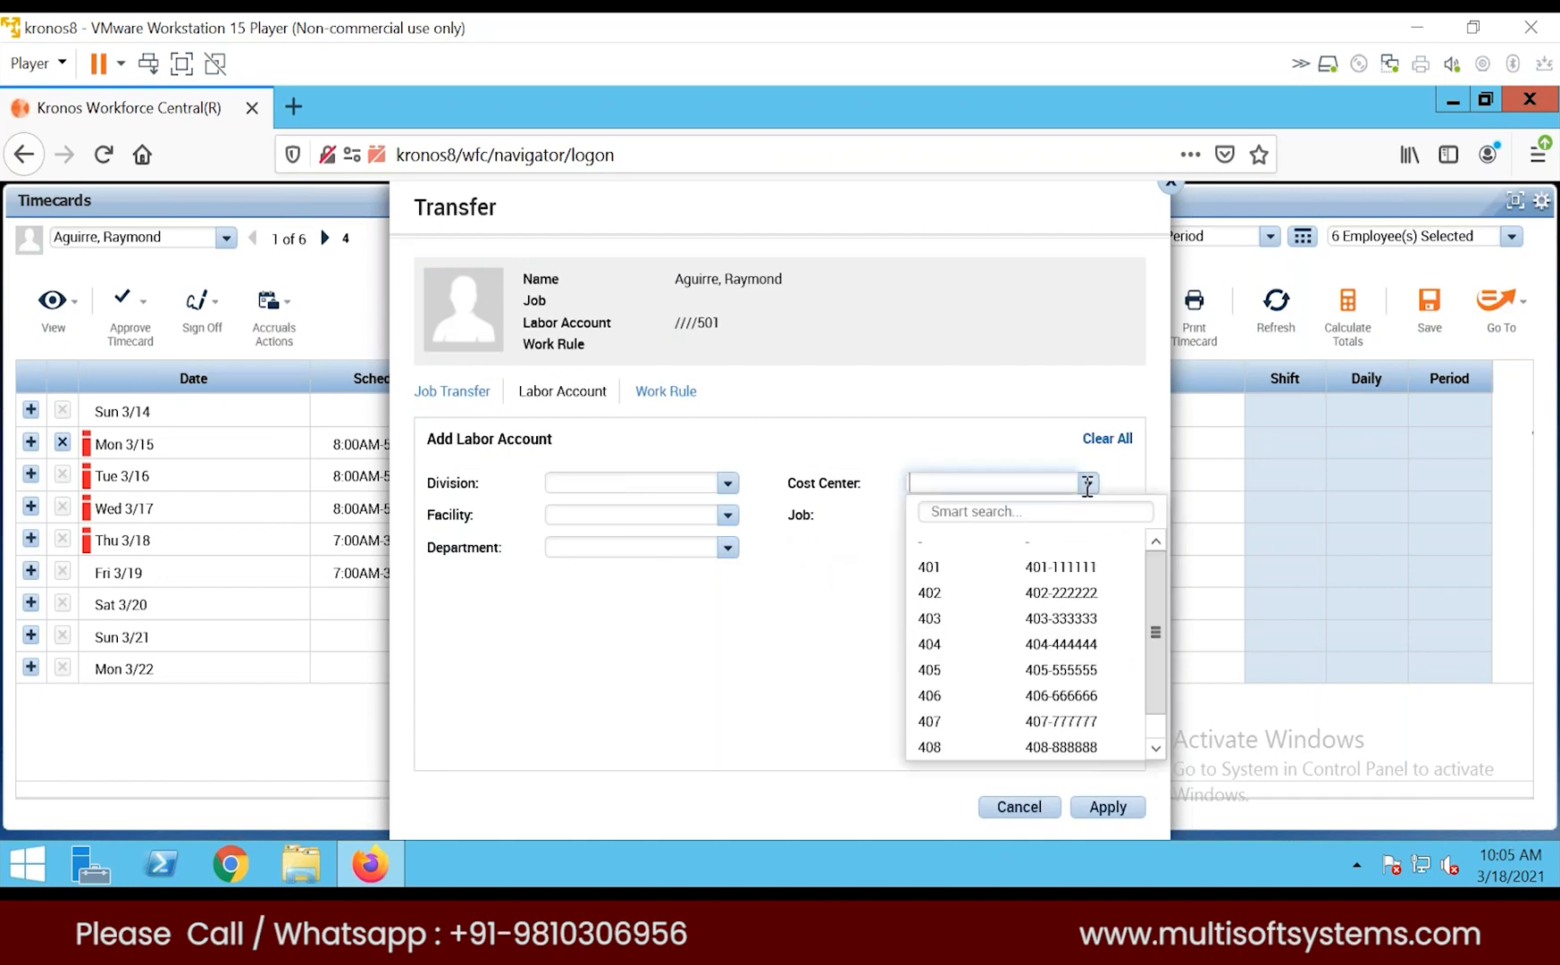
{"action": "left_click", "coordinate": [829, 587]}
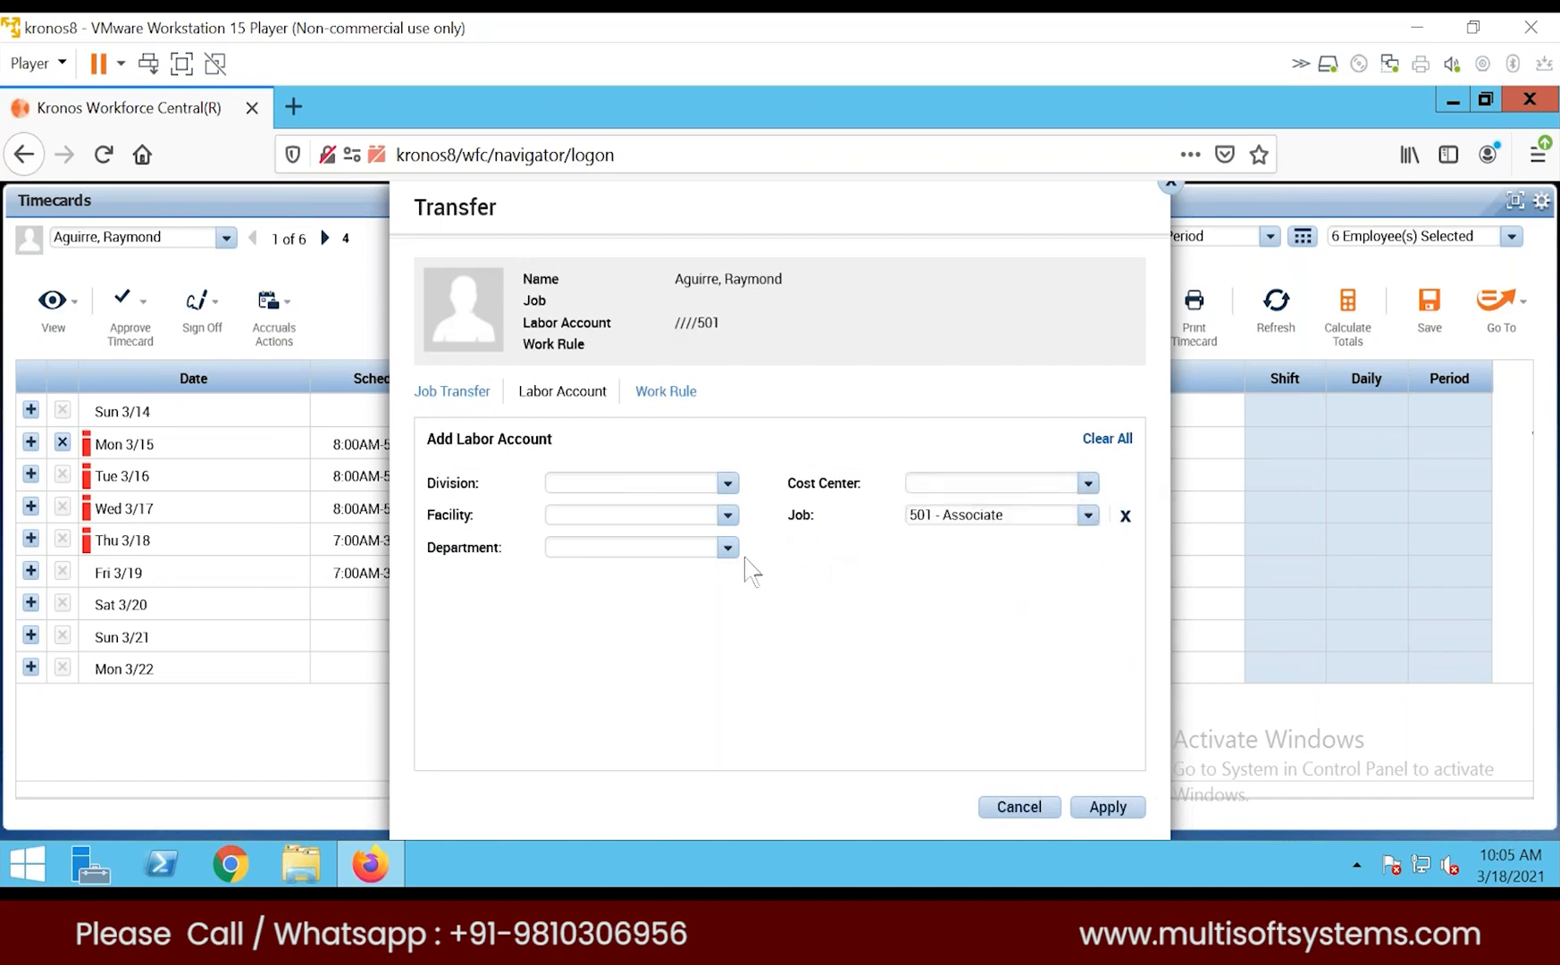
{"action": "left_click", "coordinate": [728, 548]}
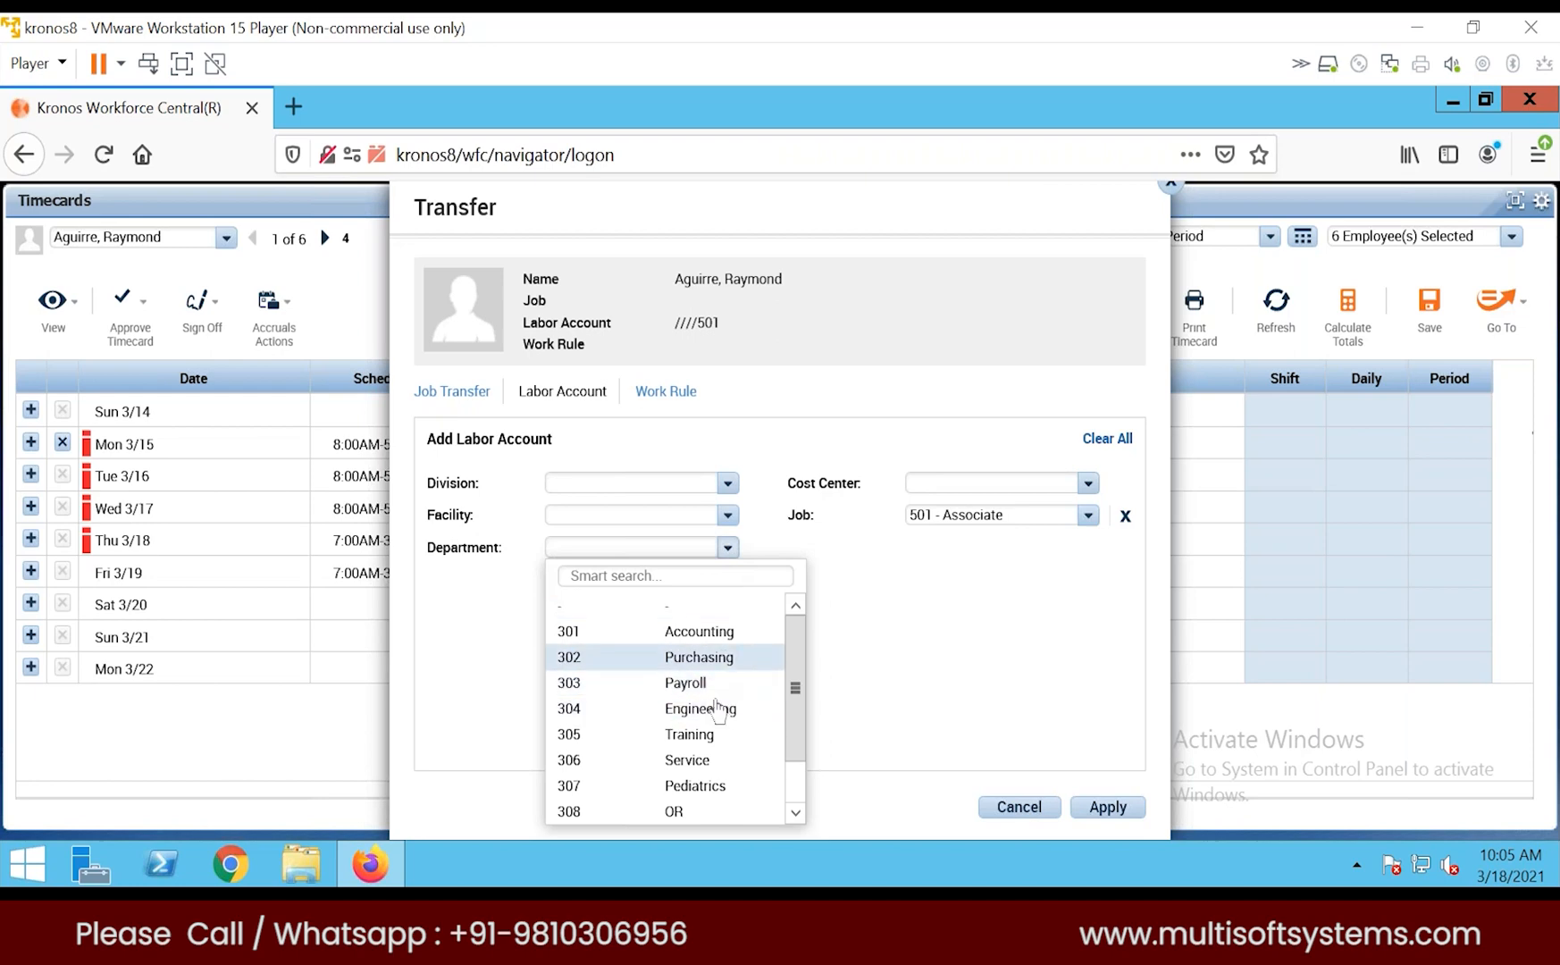
{"action": "left_click", "coordinate": [897, 683]}
{"action": "left_click", "coordinate": [1017, 807]}
{"action": "left_click", "coordinate": [731, 447]}
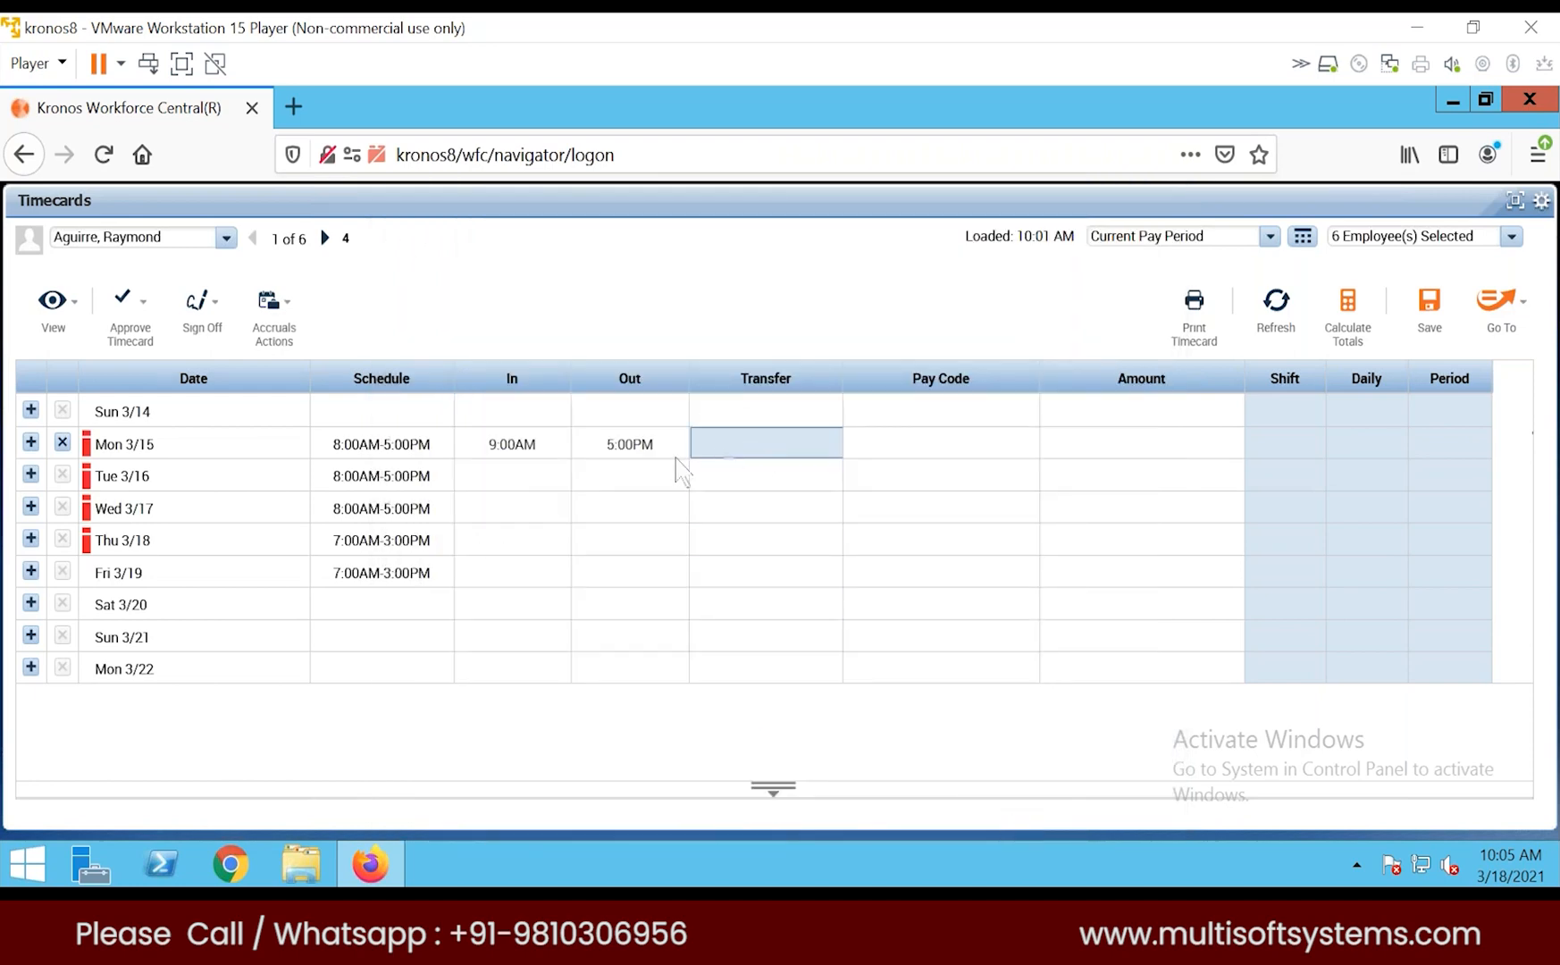
{"action": "left_click", "coordinate": [676, 457]}
{"action": "left_click", "coordinate": [562, 445]}
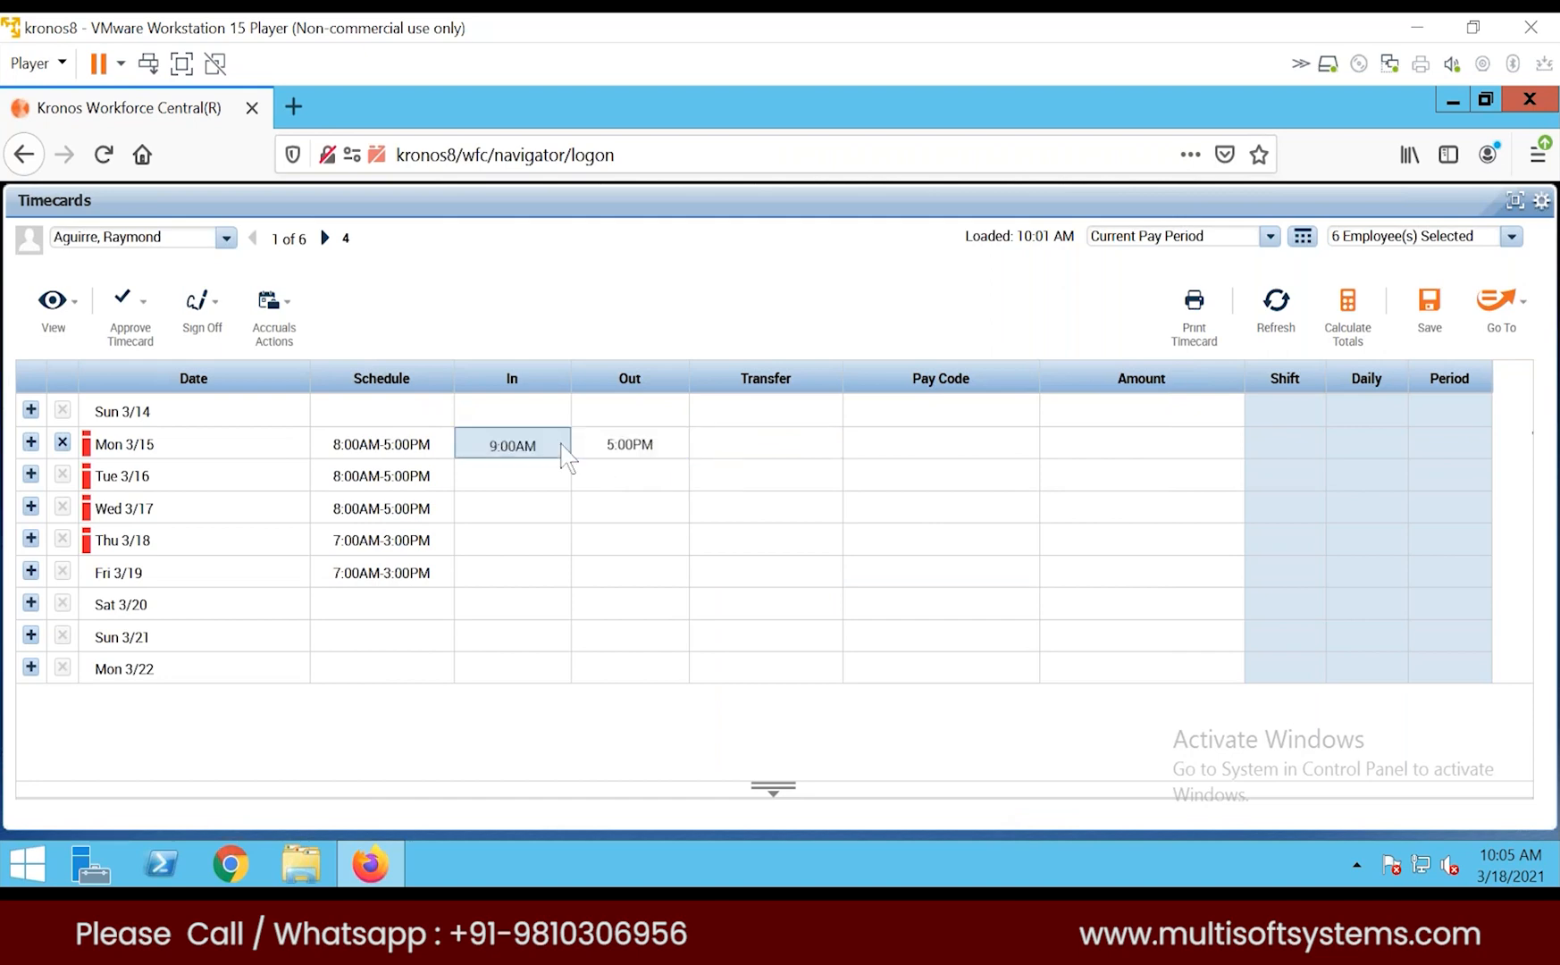
Step: Enter a 9:00 AM in punch and a 12:00 PM out punch for Tue 3/16
{"action": "left_click", "coordinate": [496, 478]}
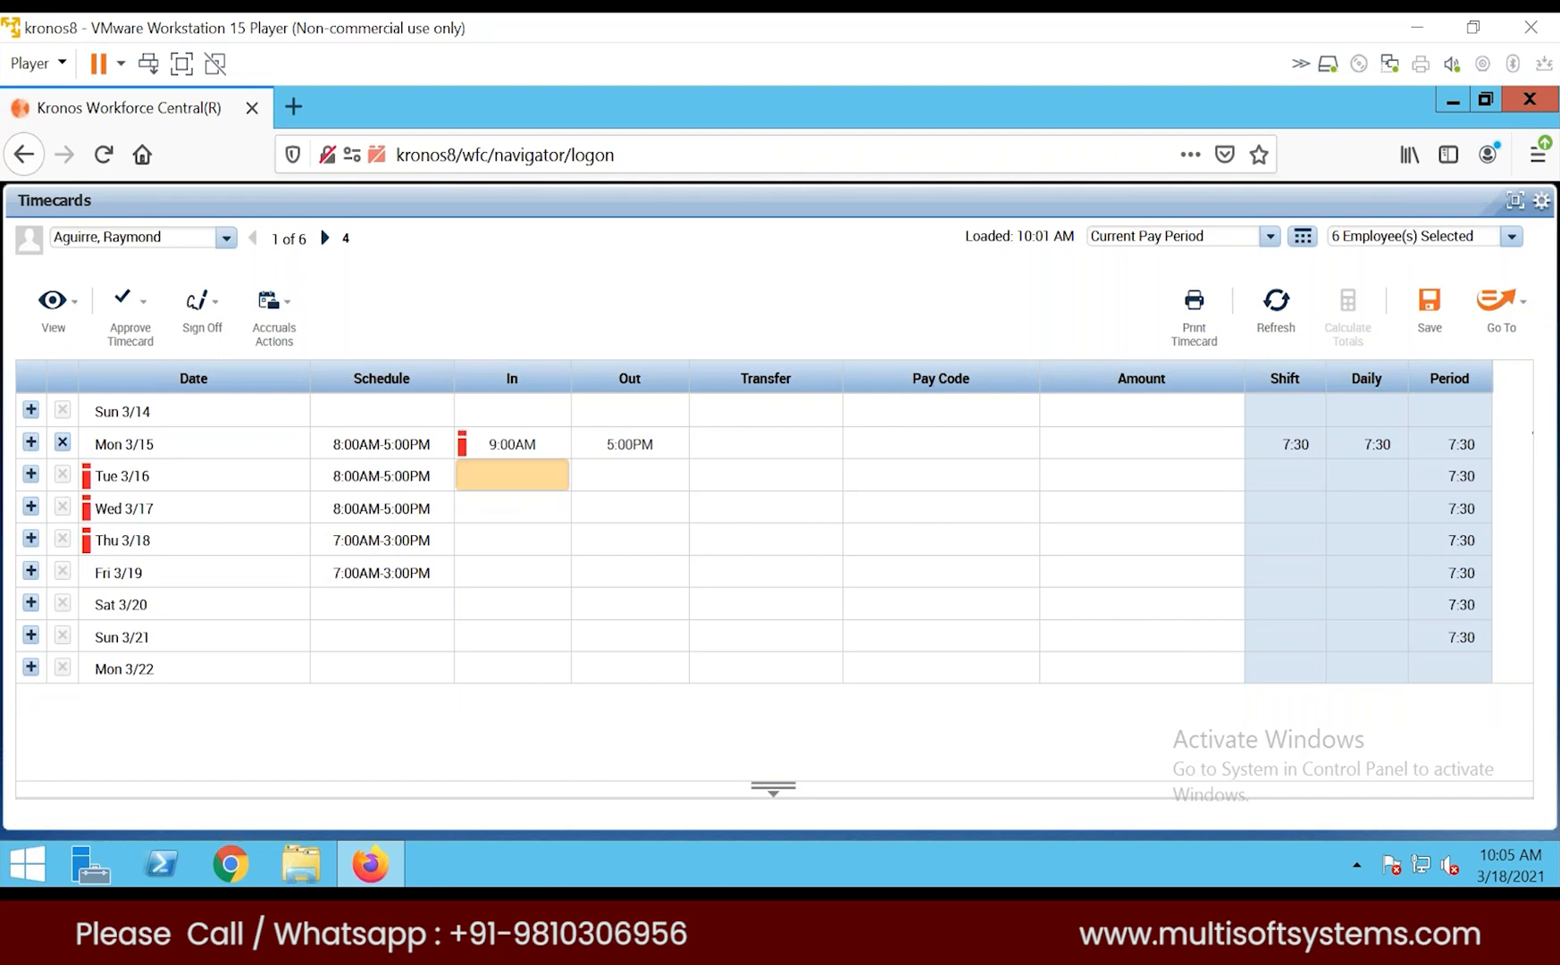
{"action": "type", "text": "9a"}
{"action": "key", "text": "Tab"}
{"action": "type", "text": "12p"}
{"action": "key", "text": "Tab"}
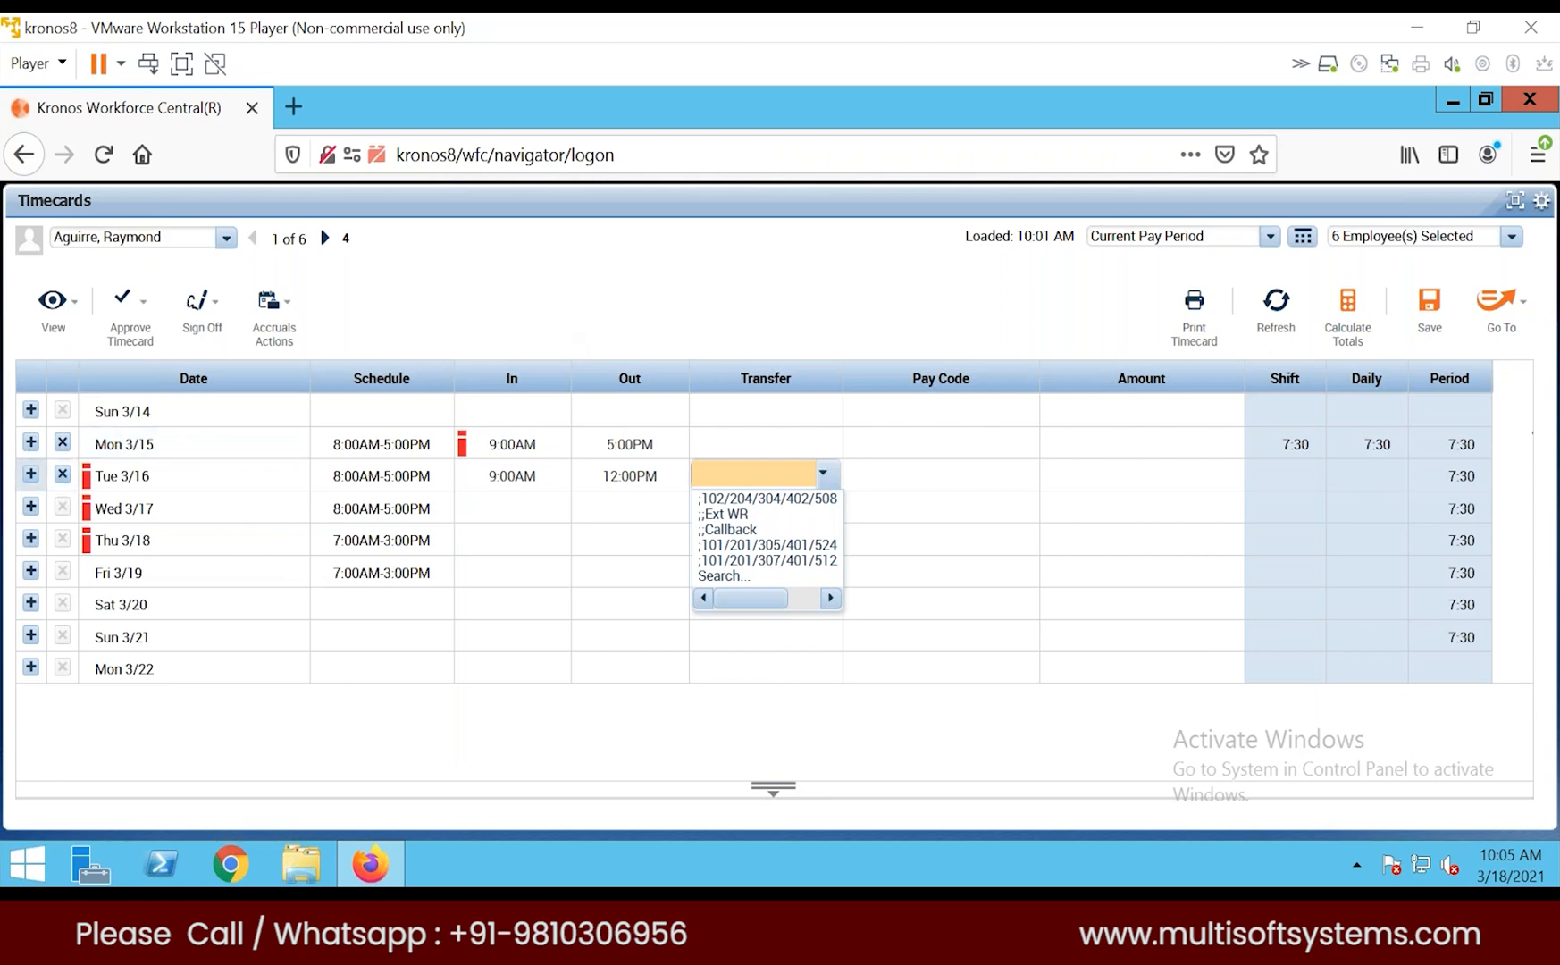
Step: Add a second row for Tue 3/16 with an in punch of 1:00 PM and an out punch of 5:00 PM
{"action": "left_click", "coordinate": [30, 474]}
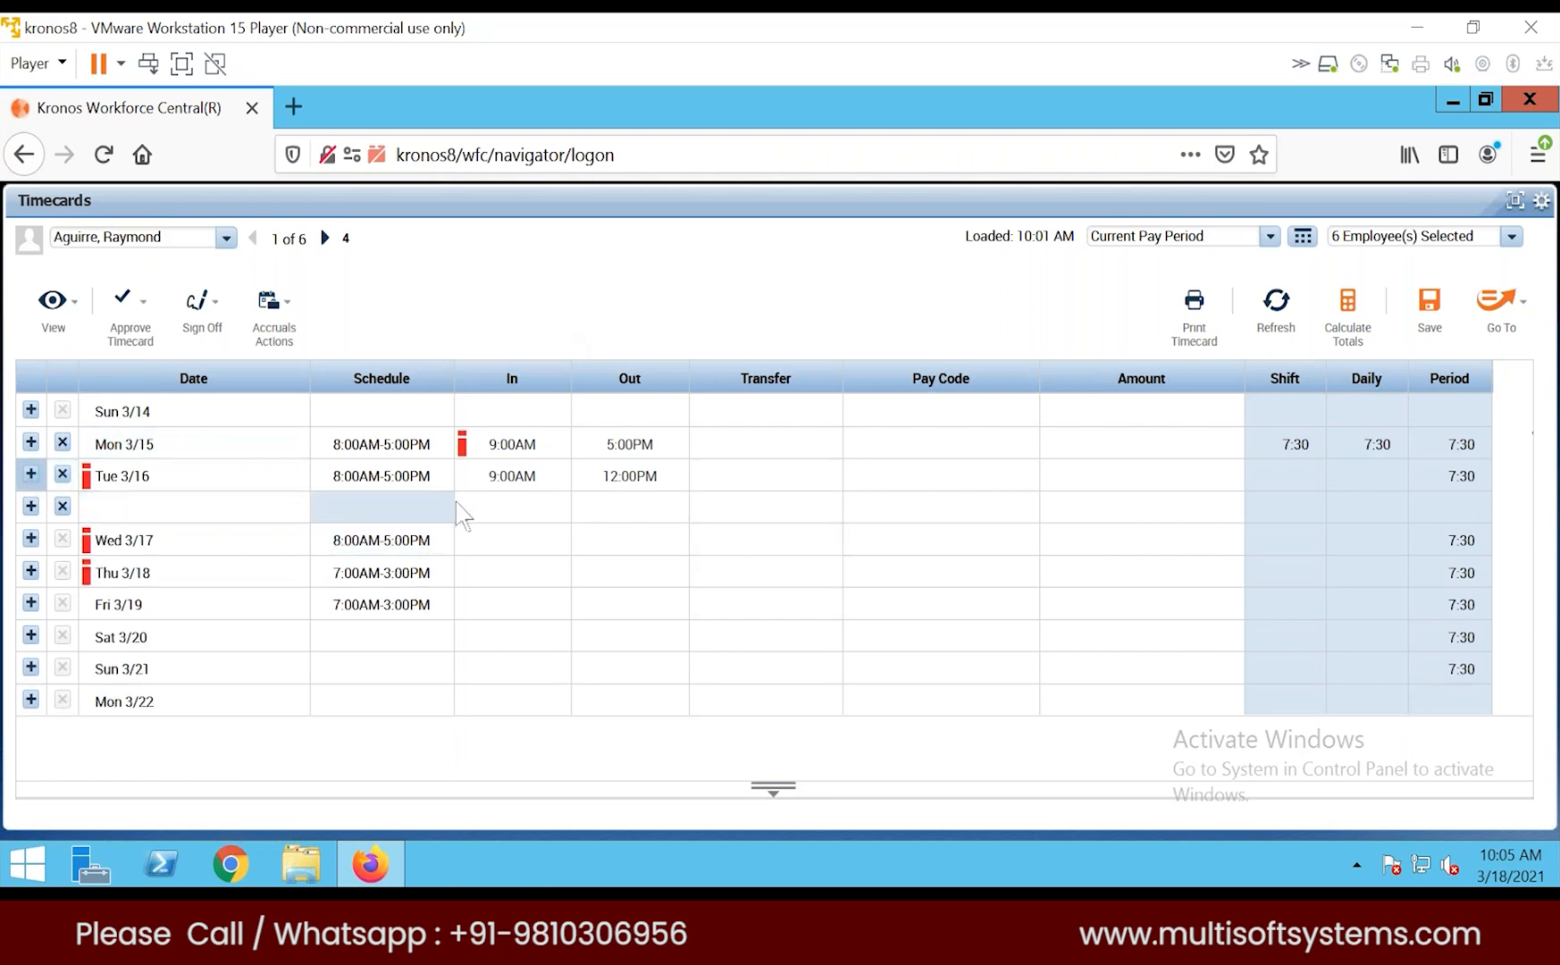
{"action": "left_click", "coordinate": [482, 510]}
{"action": "left_click", "coordinate": [481, 512]}
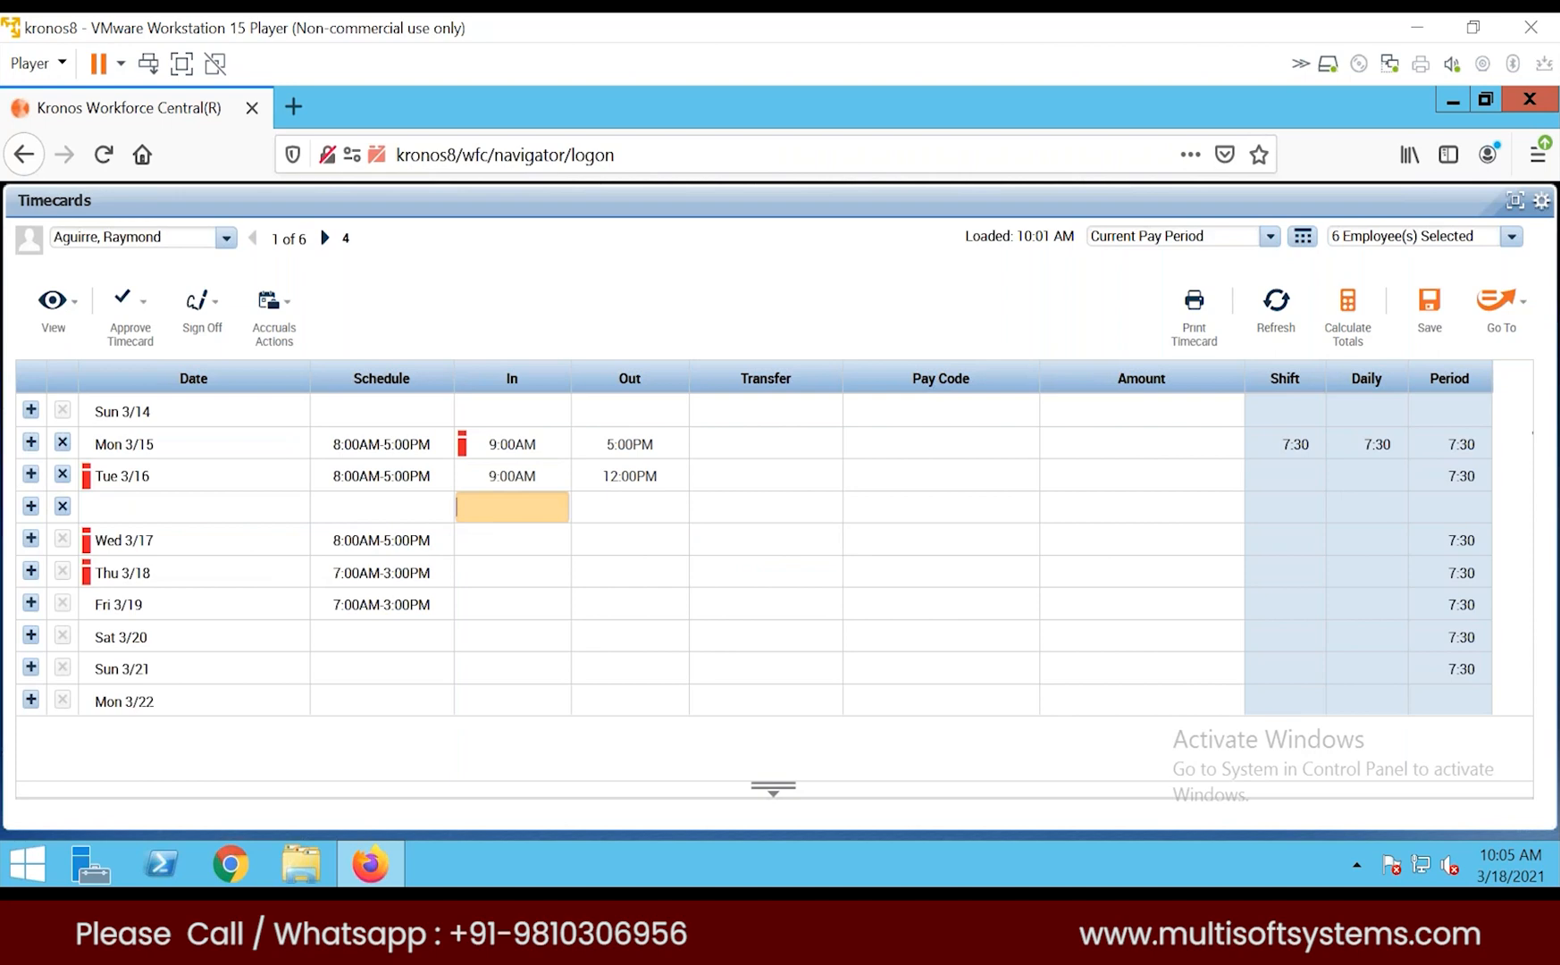
{"action": "type", "text": "1p"}
{"action": "key", "text": "Tab"}
{"action": "type", "text": "5p"}
{"action": "key", "text": "Tab"}
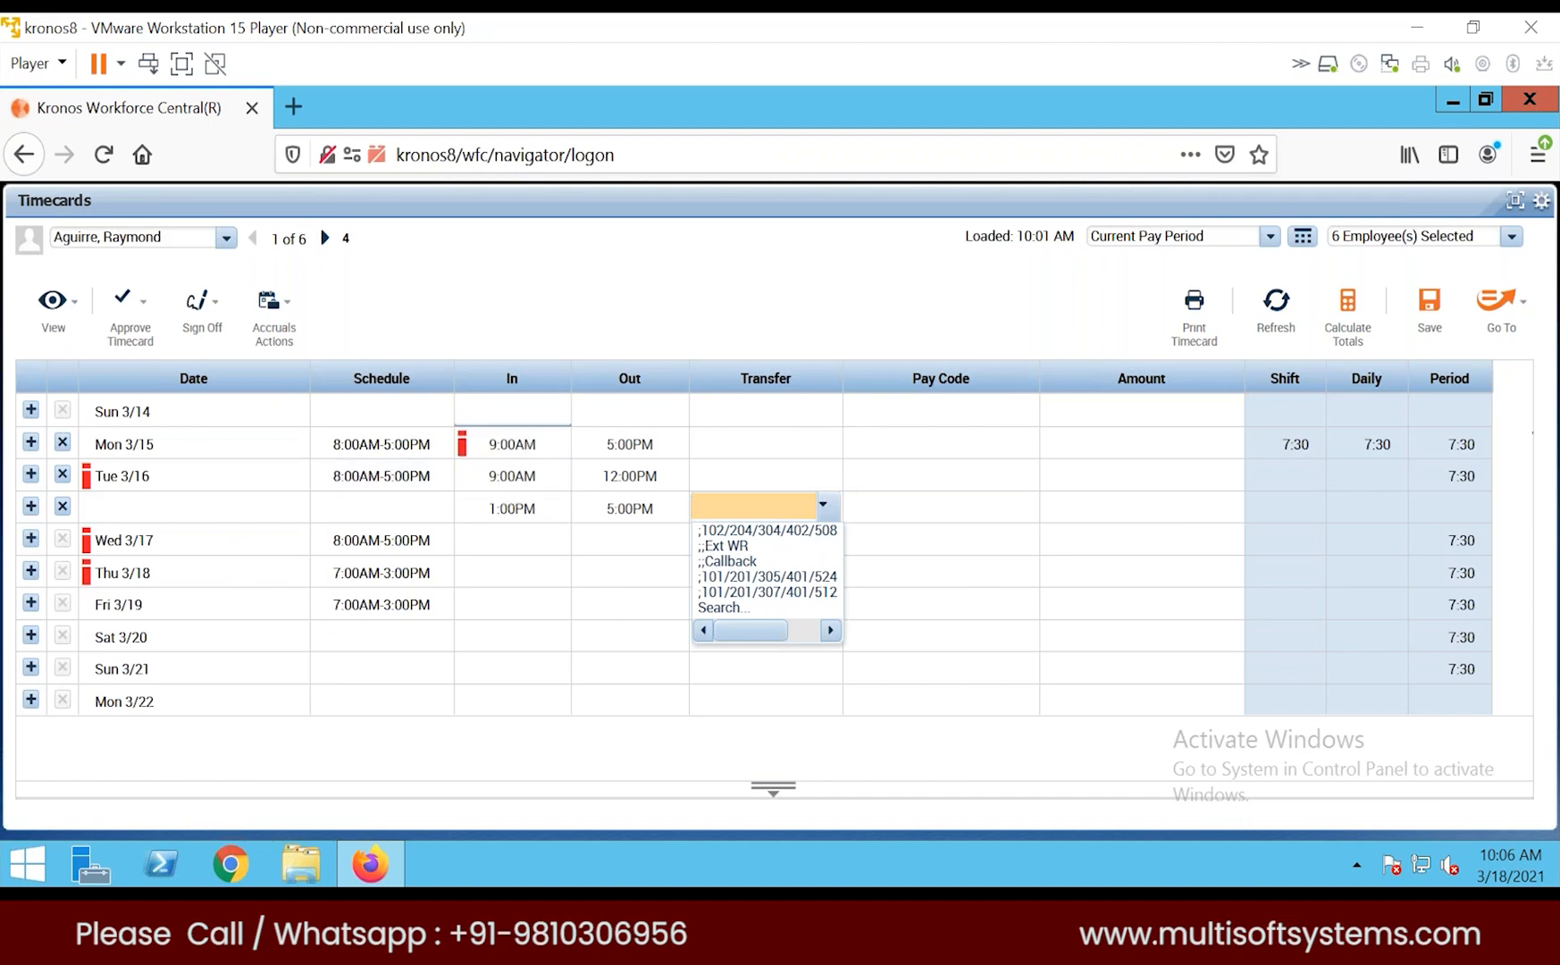
{"action": "left_click", "coordinate": [516, 585]}
{"action": "left_click", "coordinate": [520, 541]}
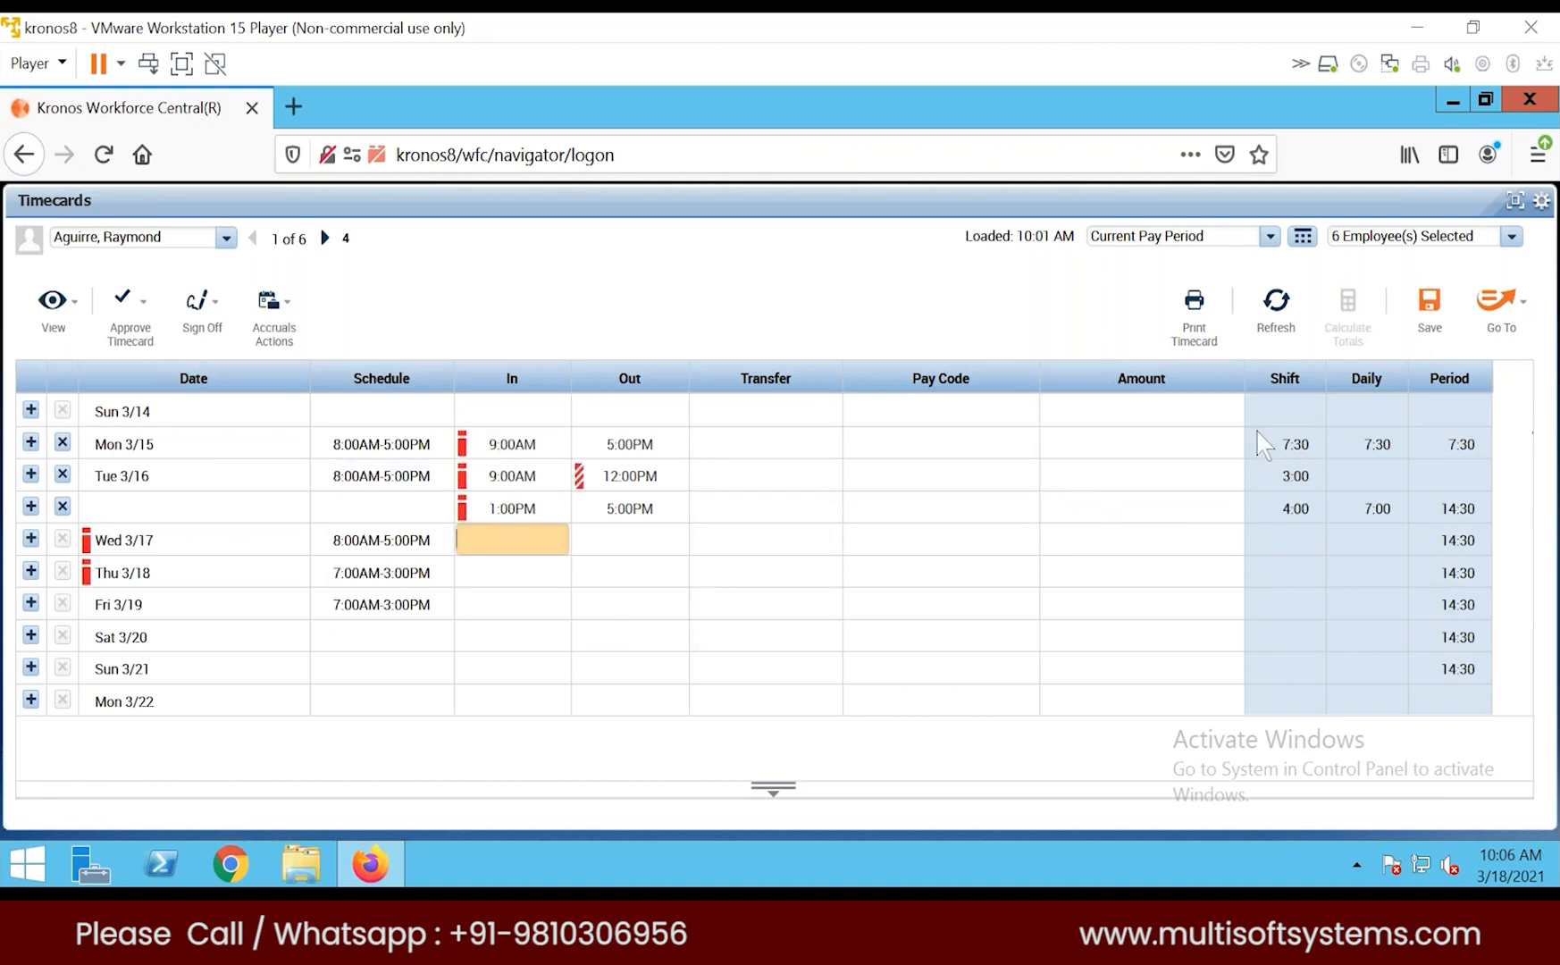
Step: Display the timecard's totals by pay code and enlarge the area showing them
{"action": "left_click", "coordinate": [1305, 444]}
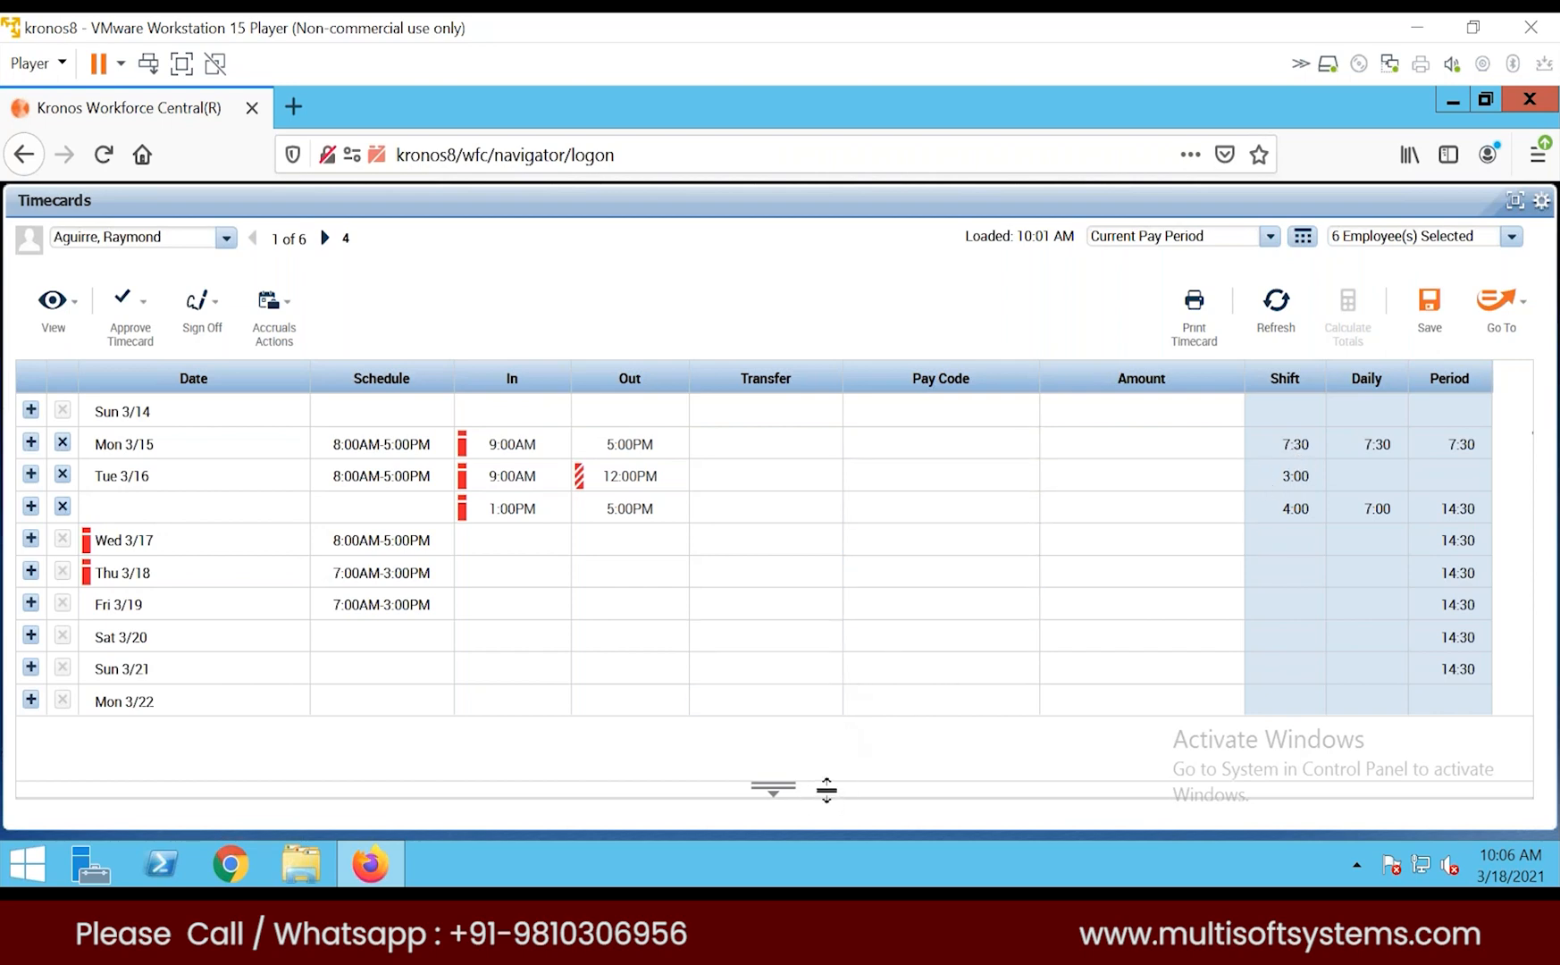
{"action": "left_click", "coordinate": [773, 797]}
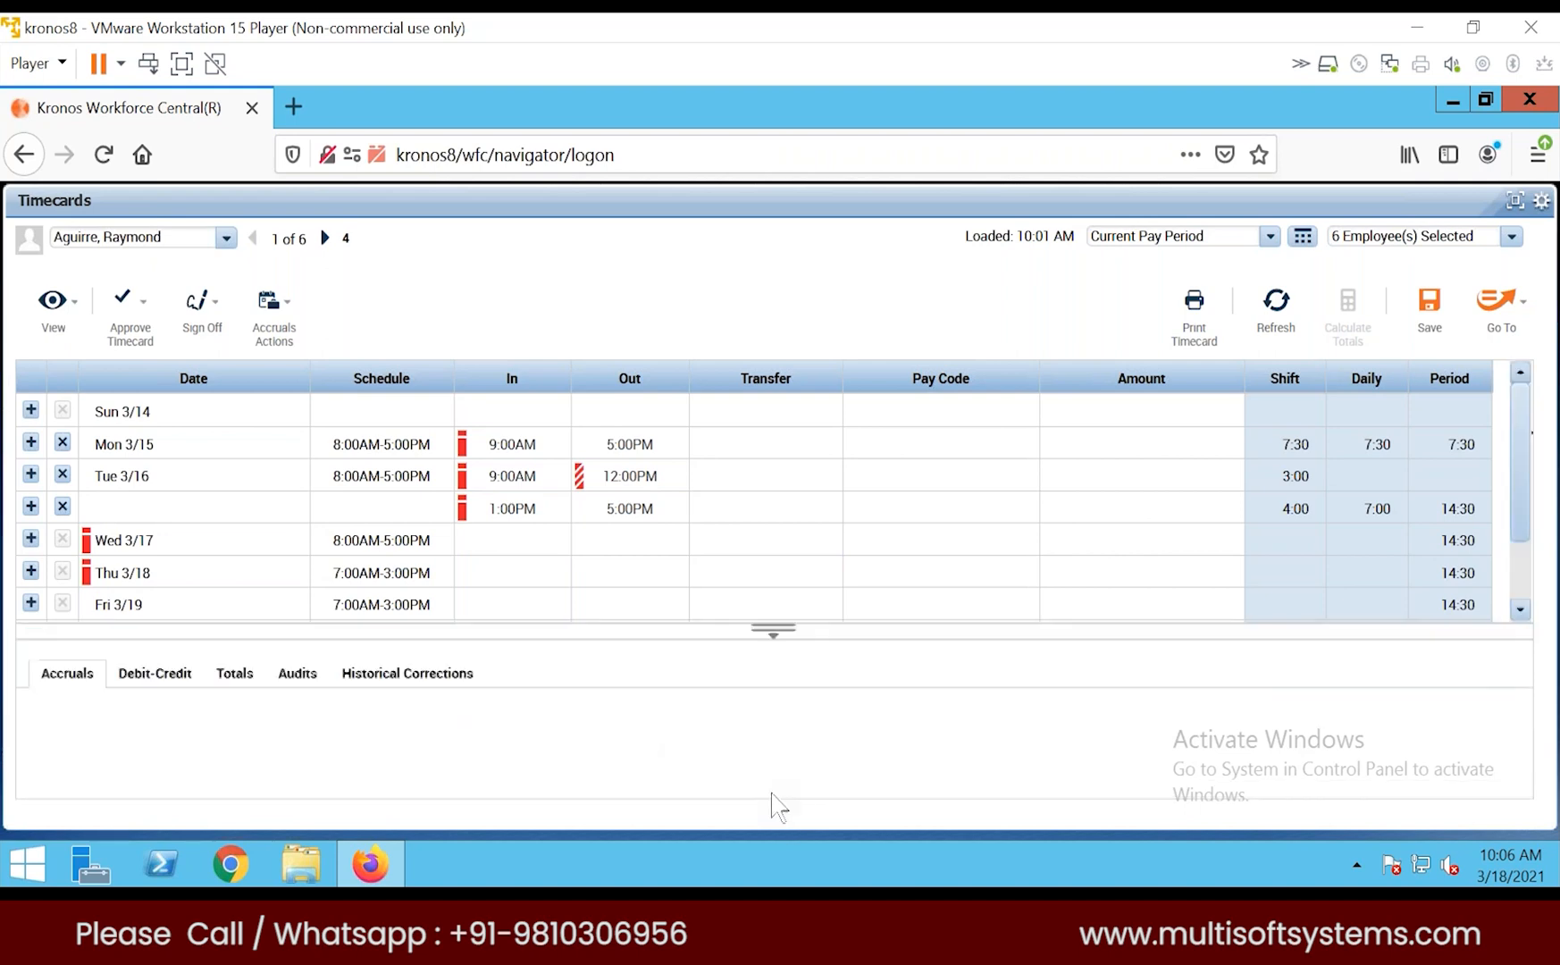
{"action": "left_click", "coordinate": [224, 681]}
{"action": "left_click_drag", "start_coordinate": [556, 636], "coordinate": [798, 583]}
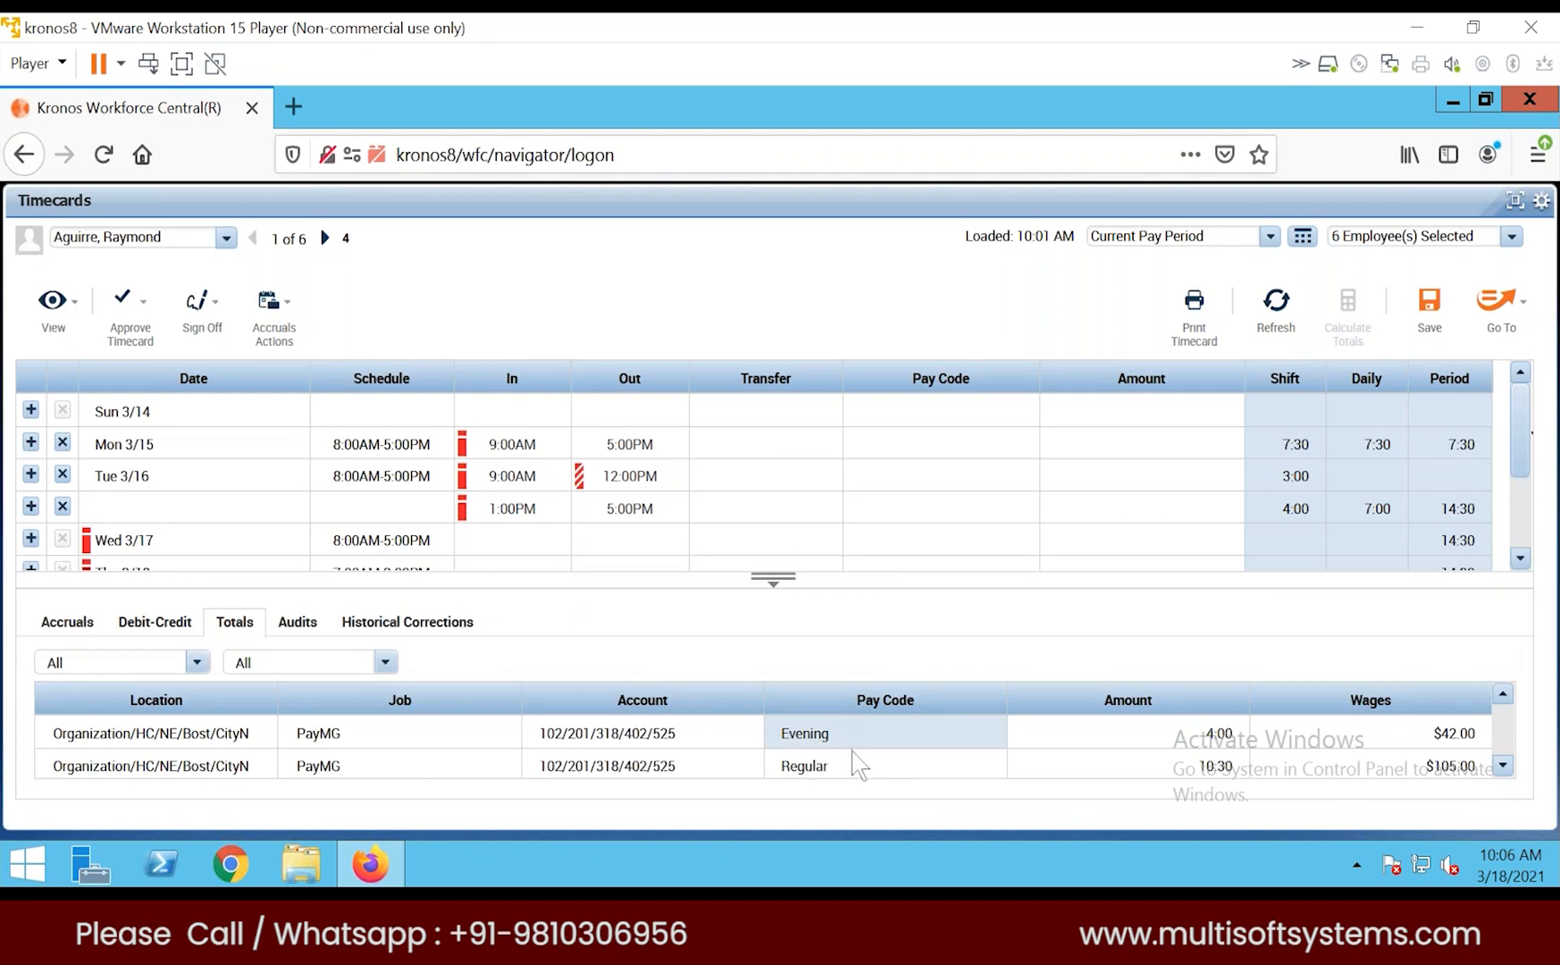
{"action": "left_click", "coordinate": [590, 415]}
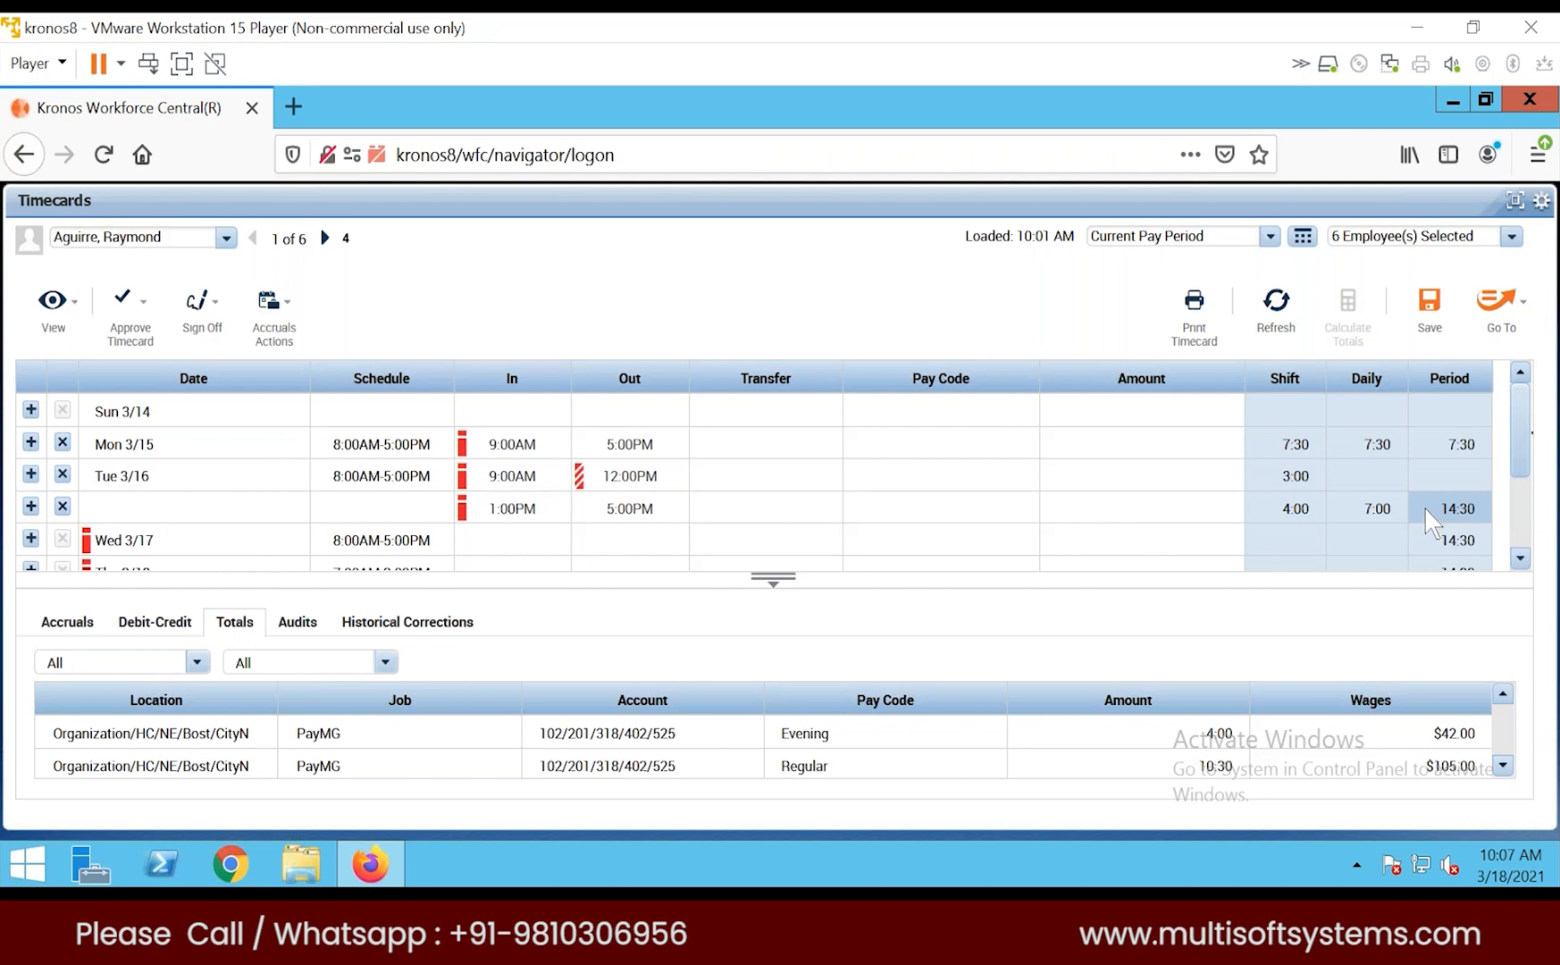
Step: Enter an 8:00 AM in punch and a 5:00 PM out punch for Wed 3/17
{"action": "scroll", "coordinate": [1425, 507], "scroll_direction": "down", "scroll_amount": 1}
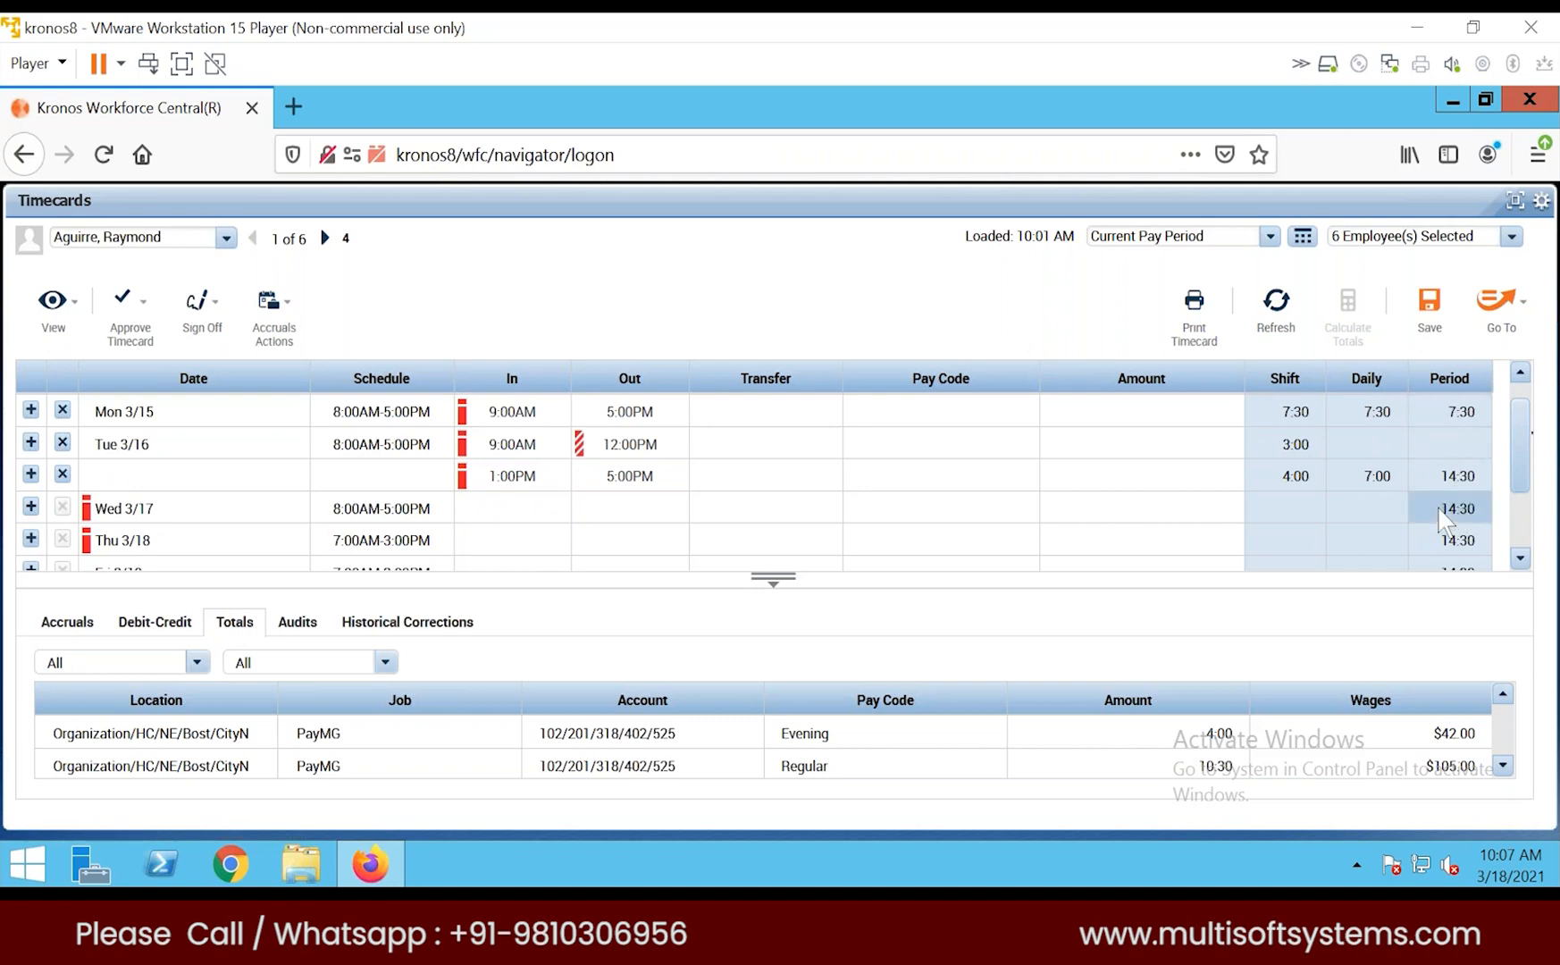
{"action": "left_click", "coordinate": [523, 511]}
{"action": "type", "text": "9a"}
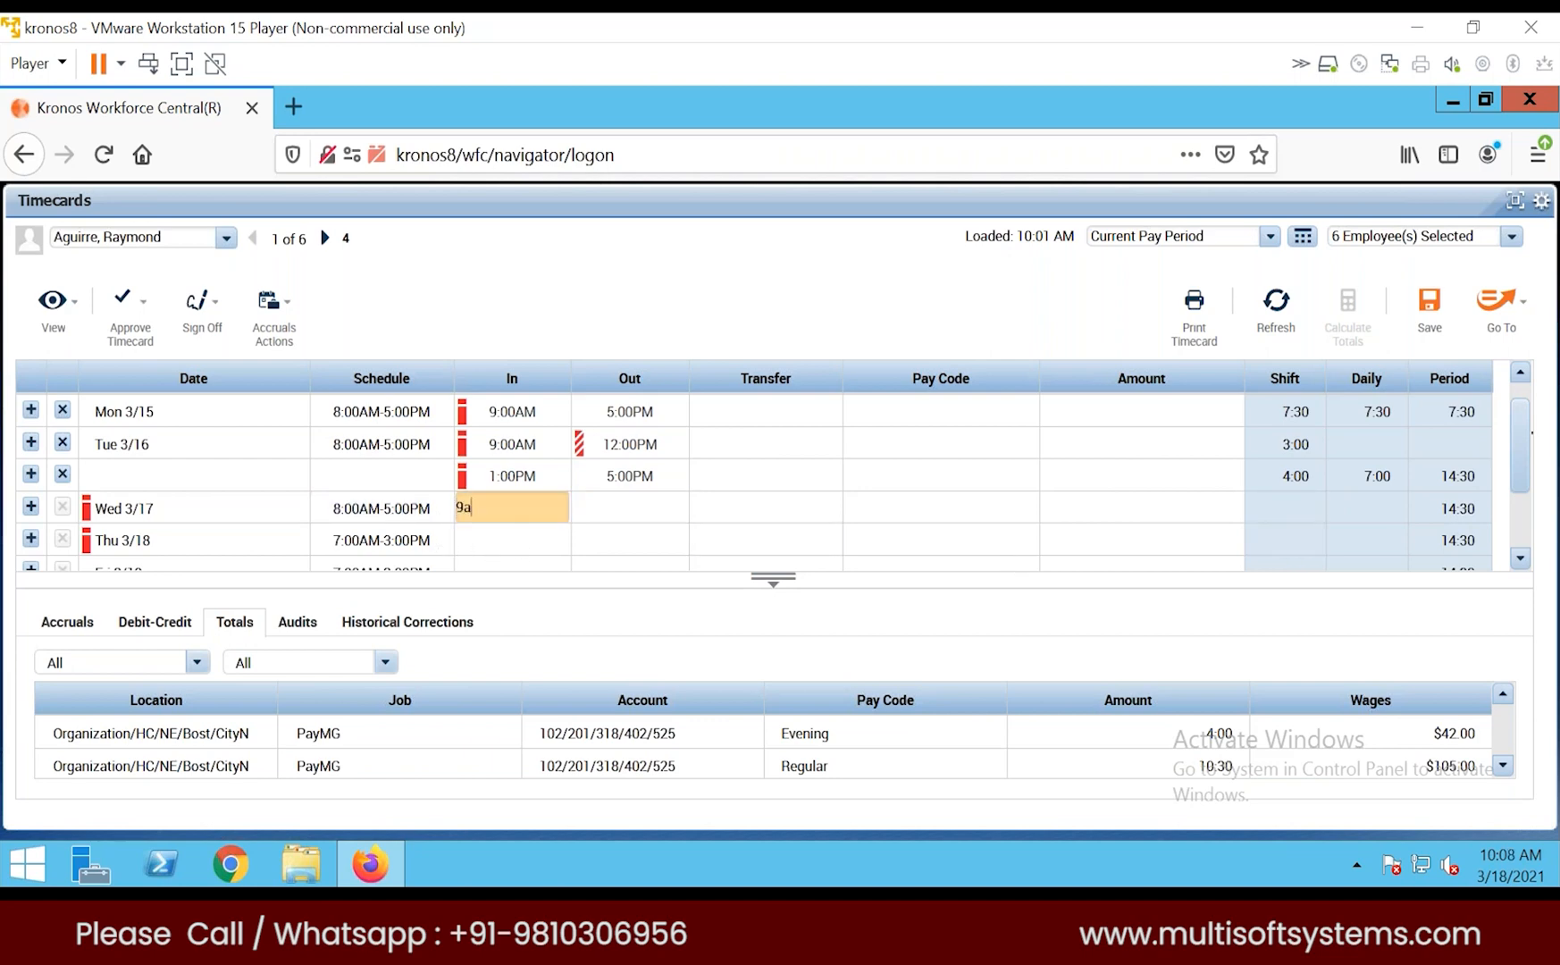
{"action": "key", "text": "BackSpace"}
{"action": "key", "text": "BackSpace"}
{"action": "type", "text": "8a"}
{"action": "key", "text": "Tab"}
{"action": "type", "text": "5p"}
{"action": "key", "text": "Tab"}
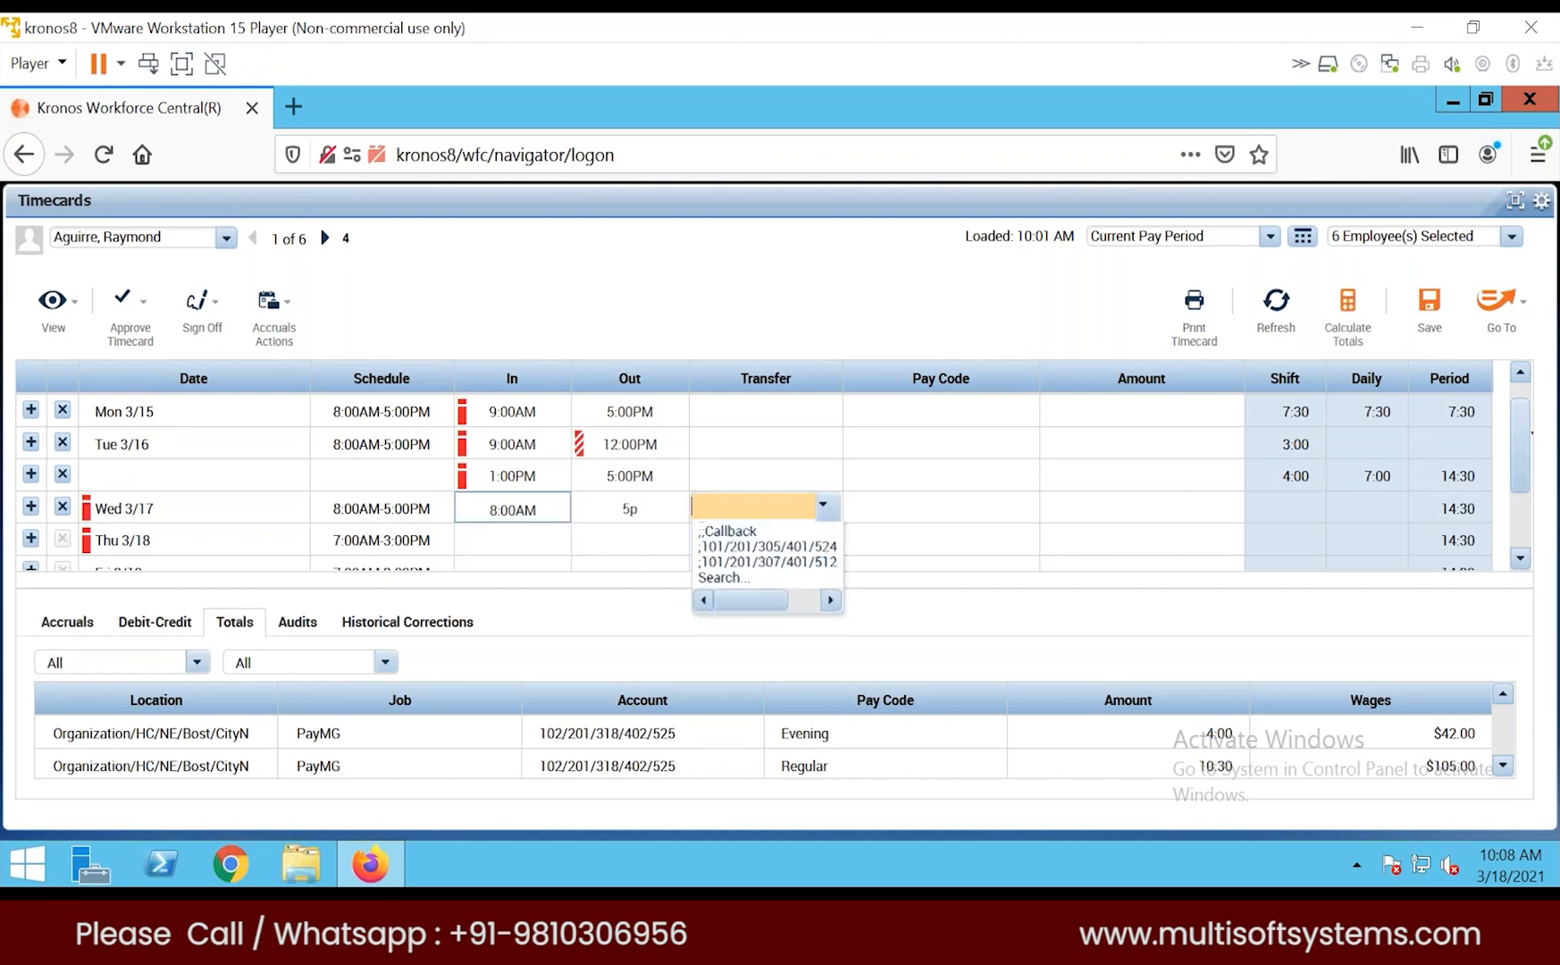
{"action": "left_click", "coordinate": [506, 538]}
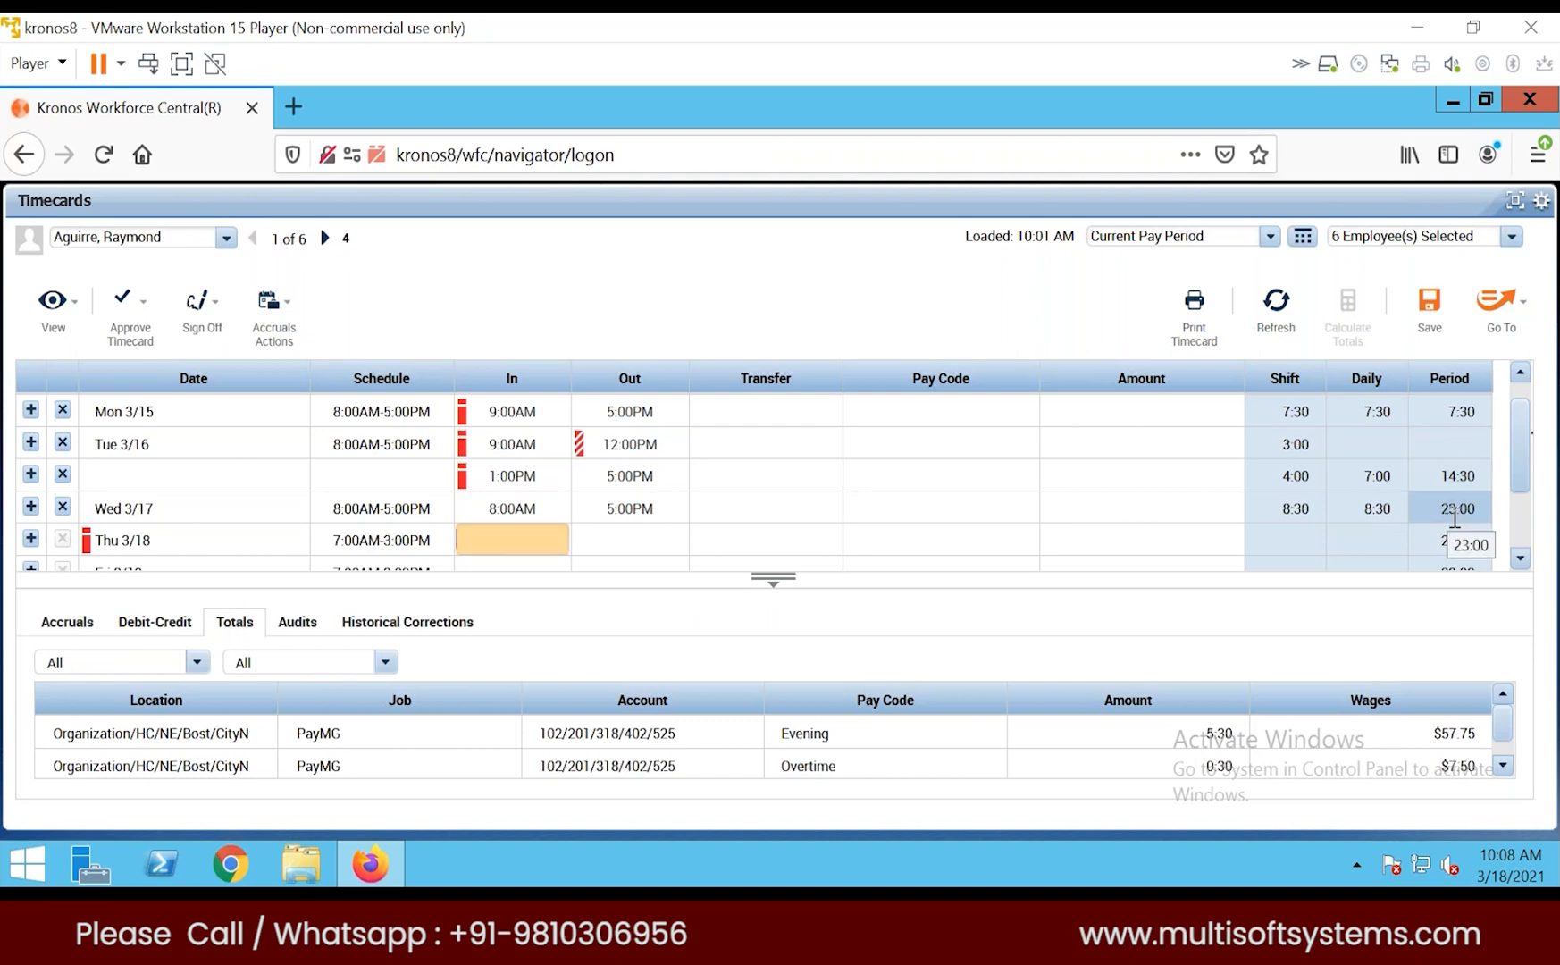
Step: Hide the totals area, record 8 hours of Vacation for Thu 3/18, and save the timecard
{"action": "left_click", "coordinate": [903, 544]}
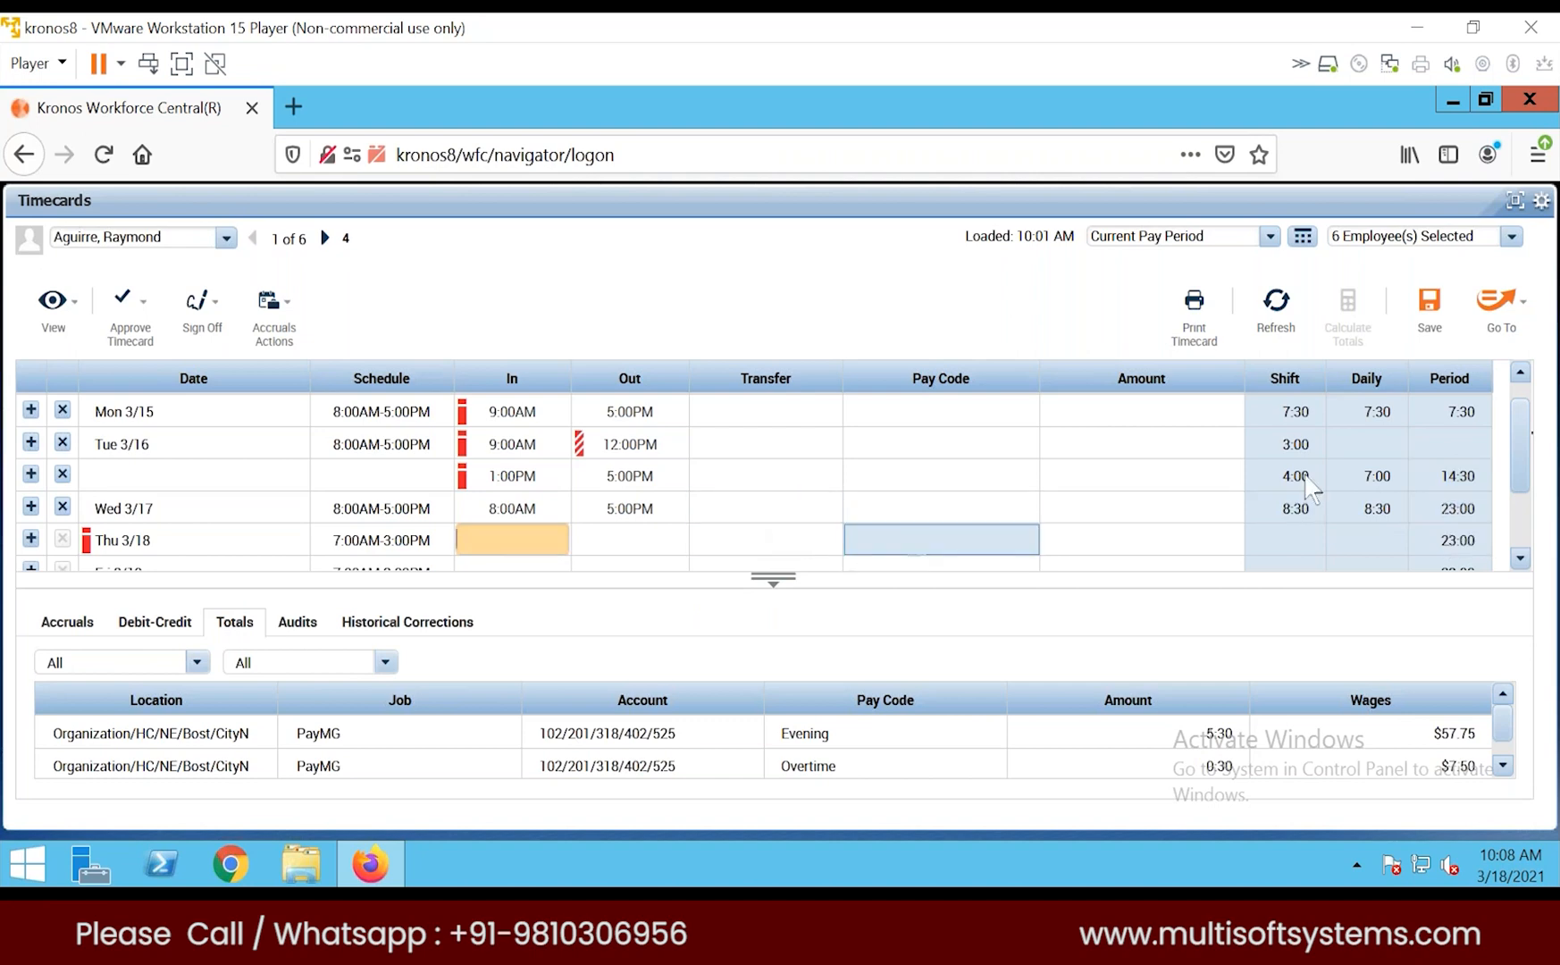
{"action": "left_click", "coordinate": [782, 584]}
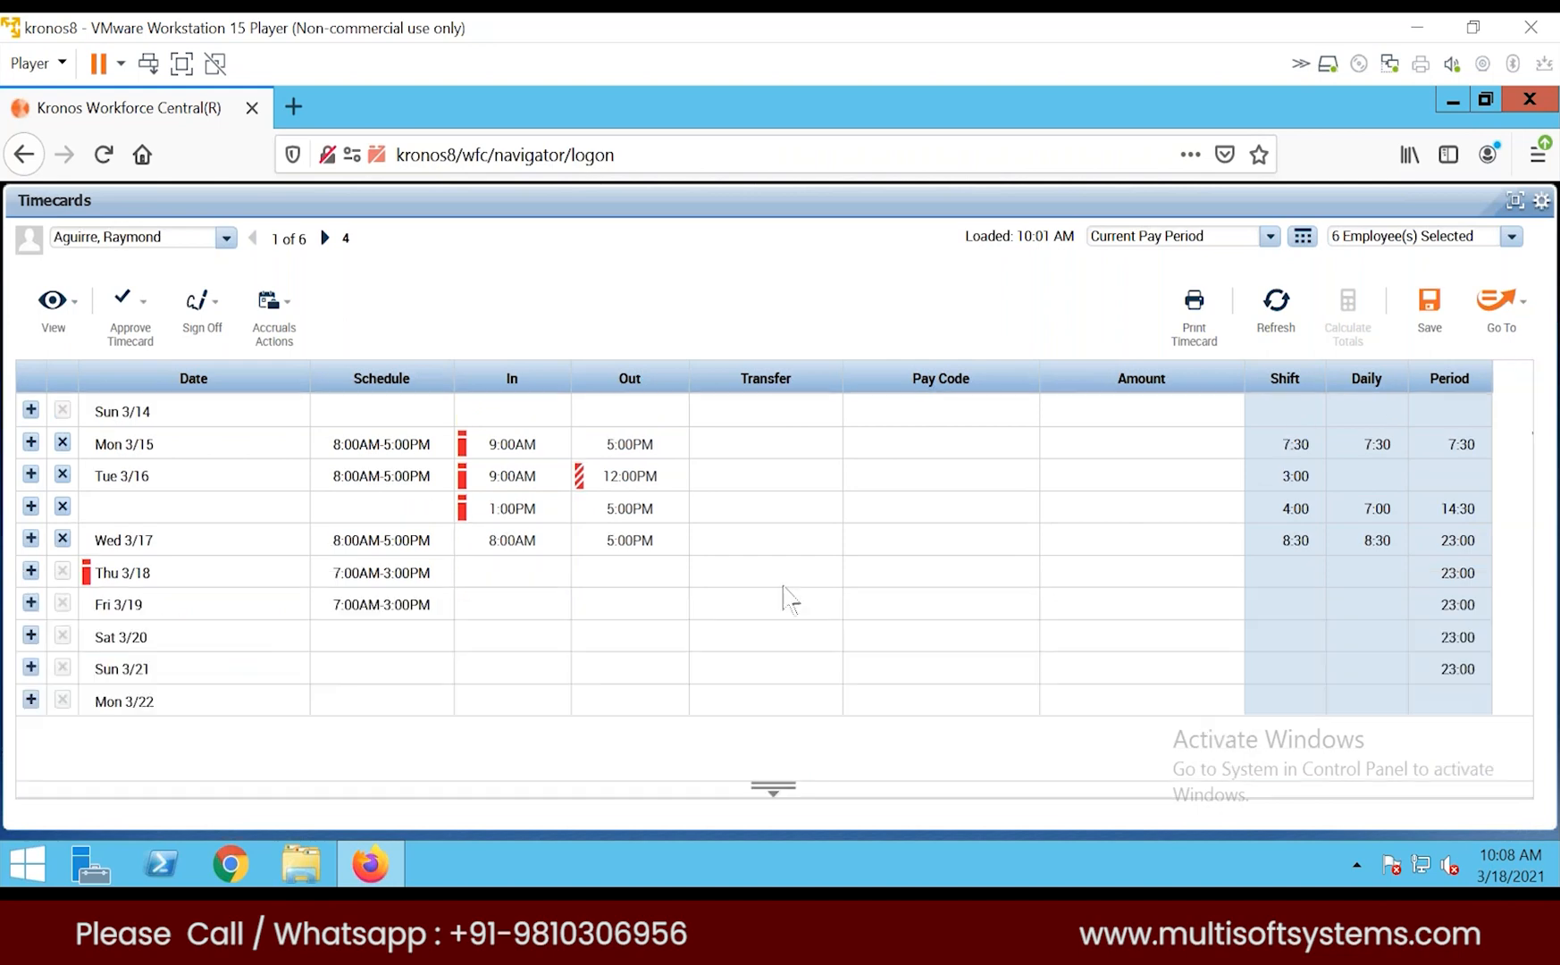
{"action": "left_click", "coordinate": [943, 576]}
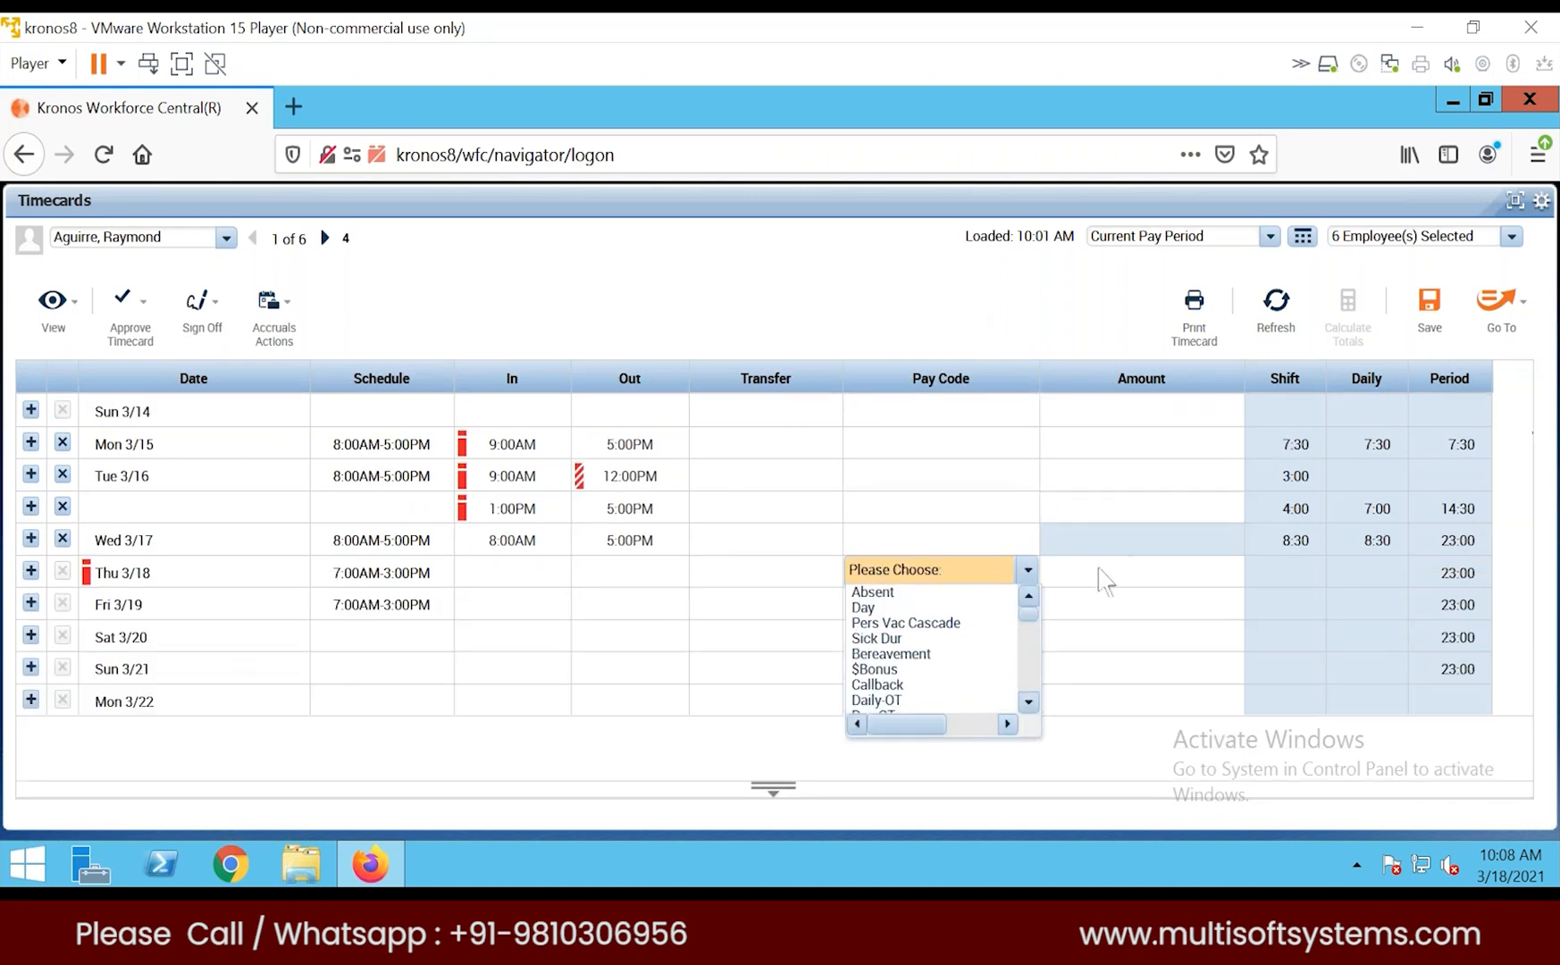
{"action": "key", "text": "v"}
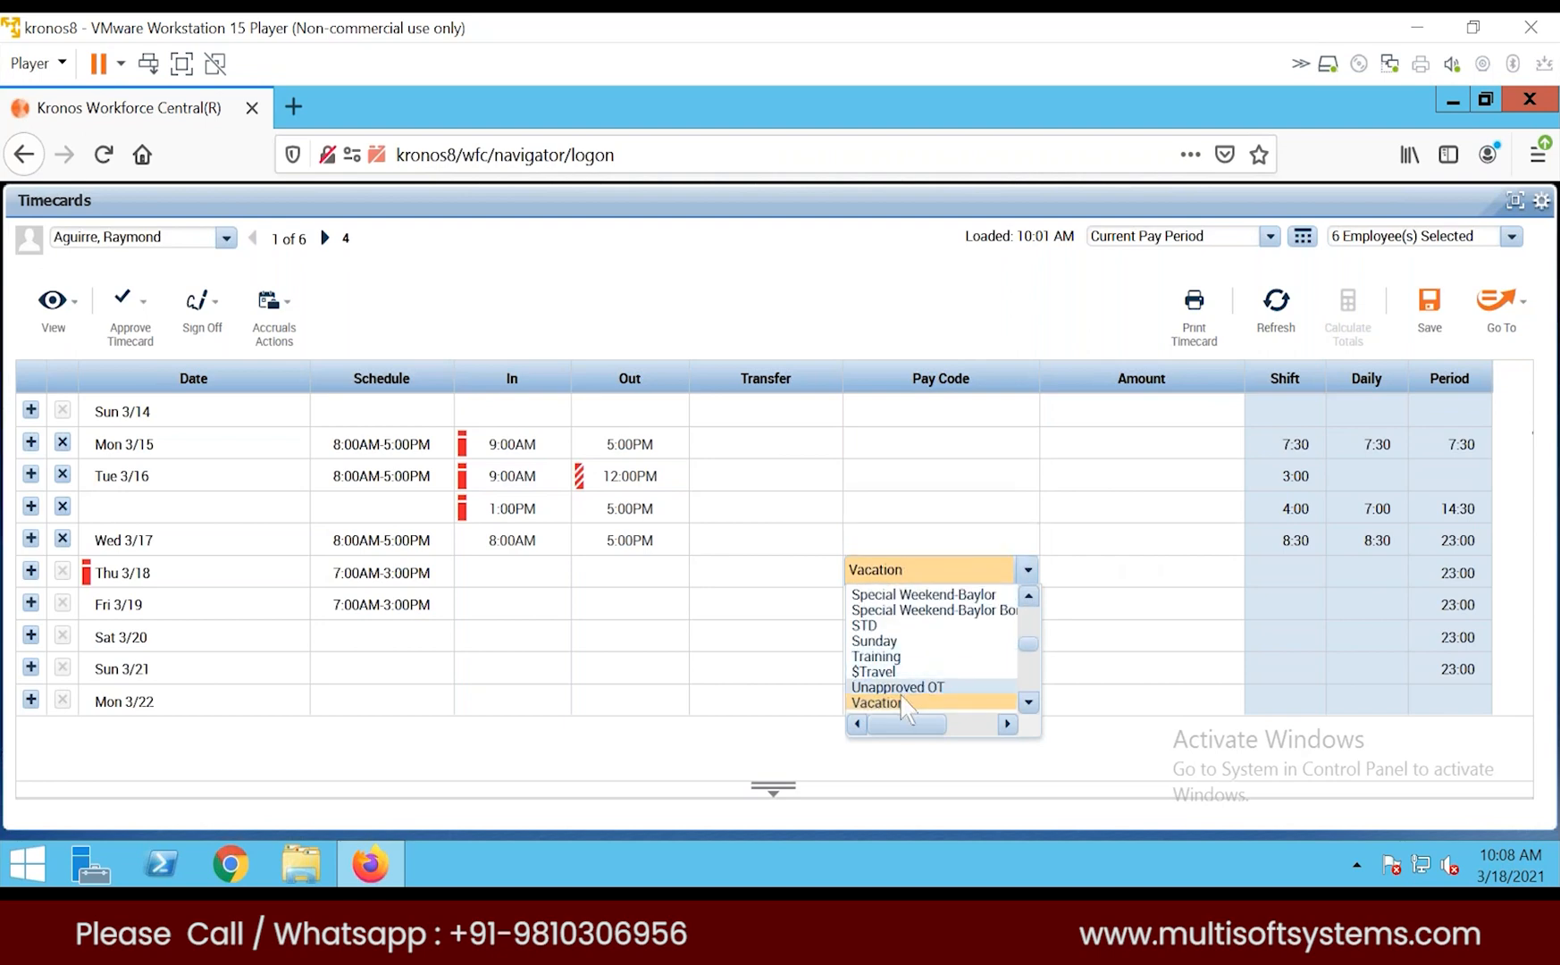
{"action": "left_click", "coordinate": [898, 701]}
{"action": "left_click", "coordinate": [1113, 573]}
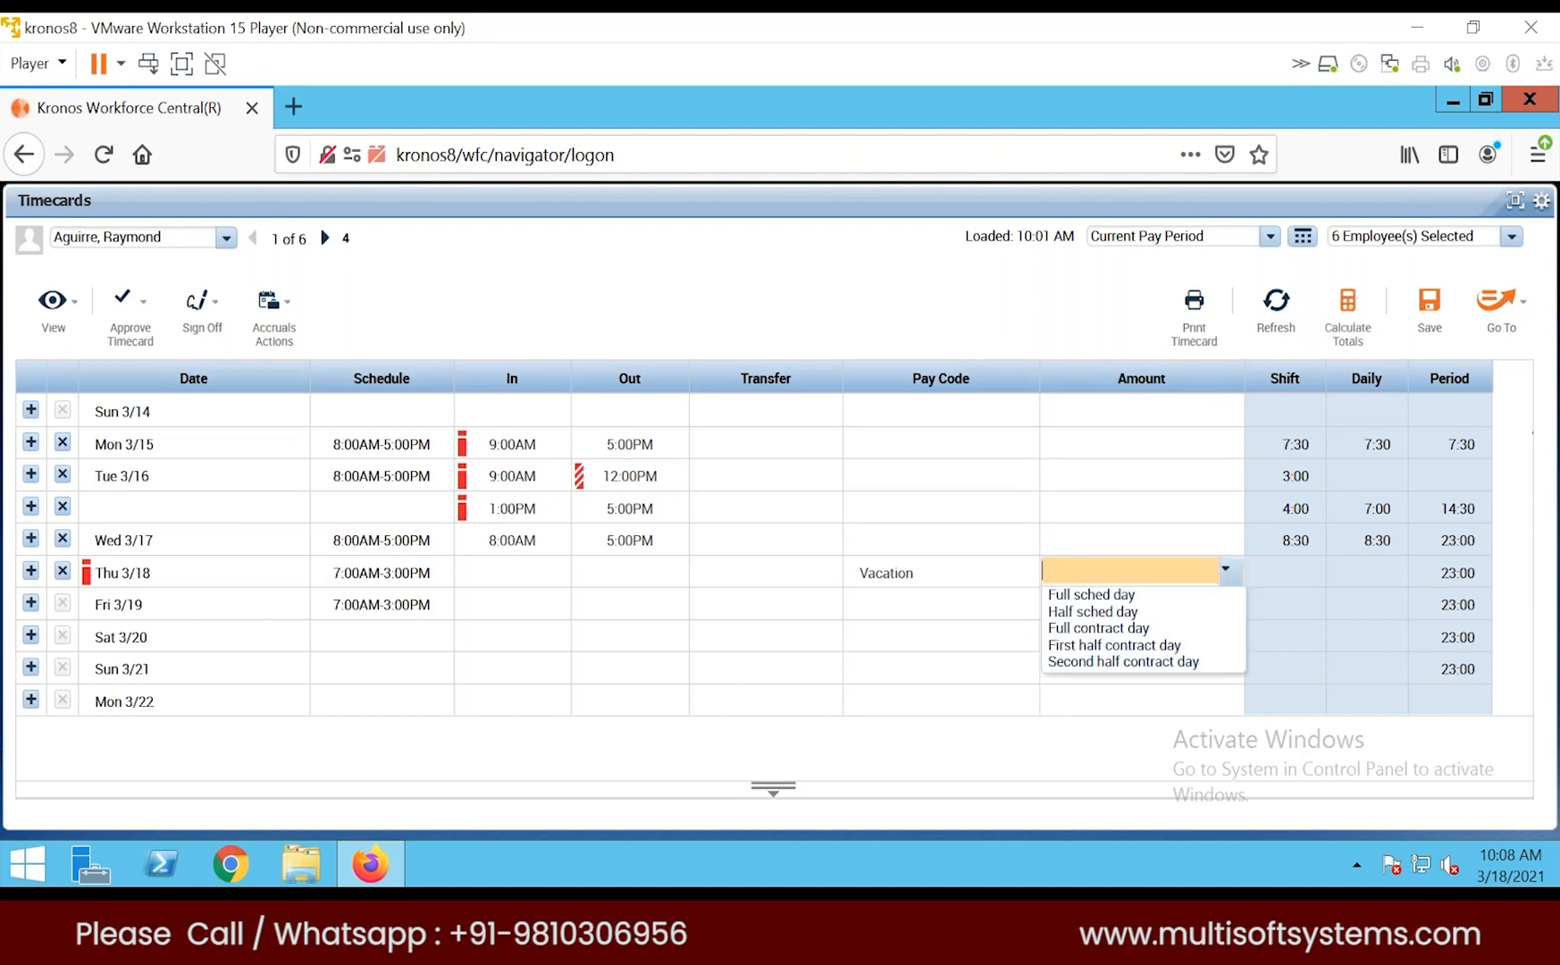
{"action": "type", "text": "8"}
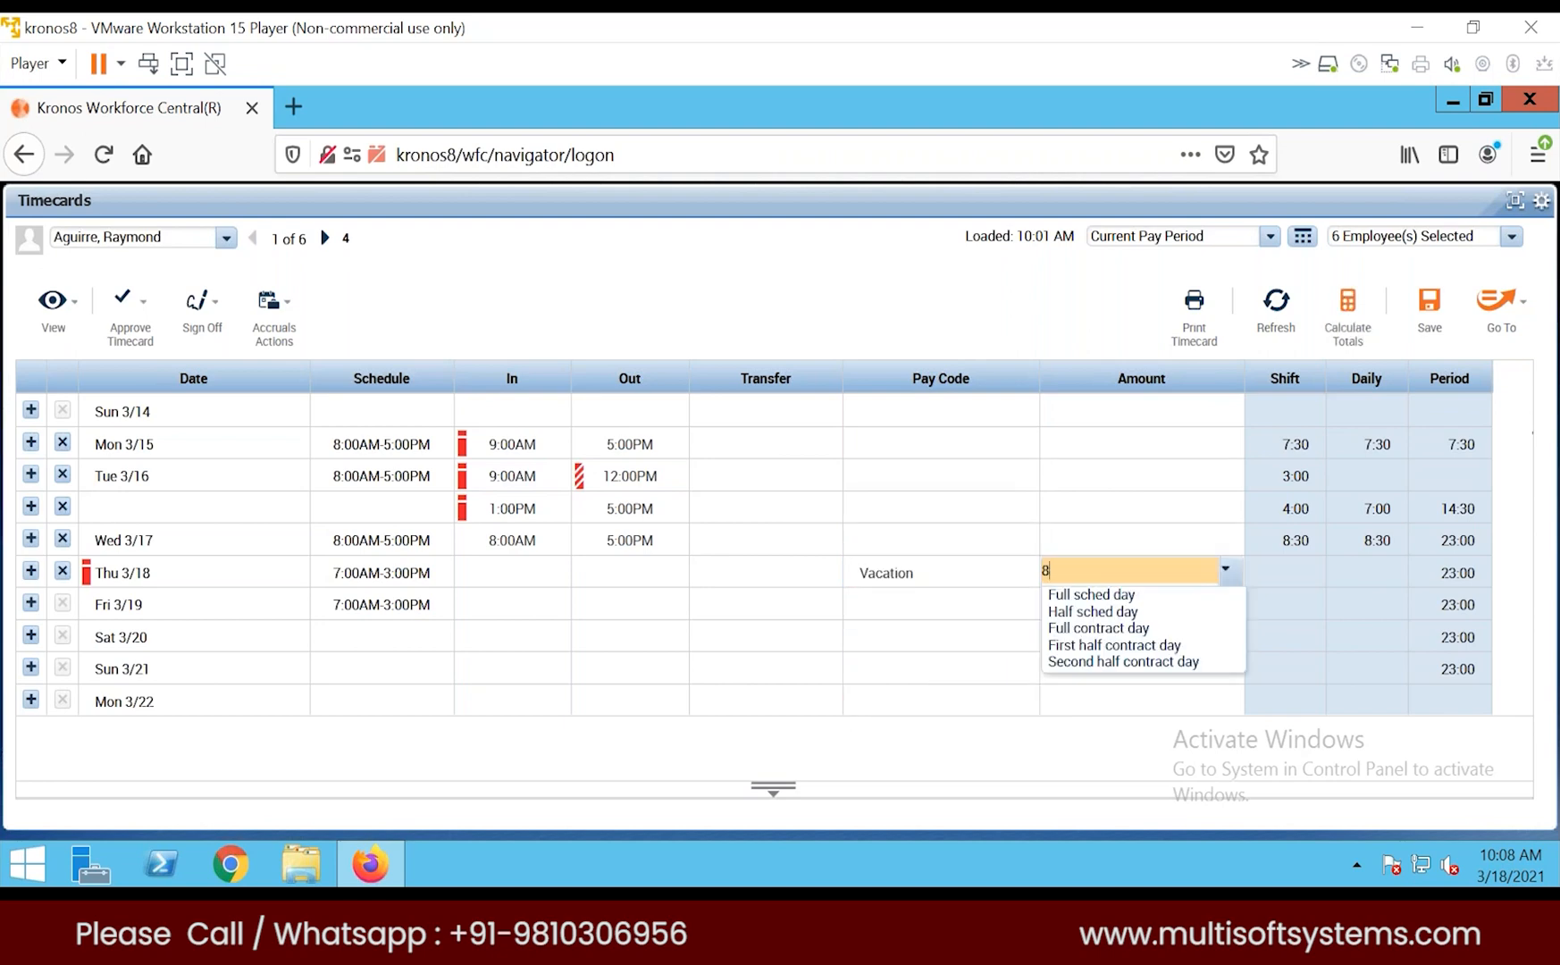
{"action": "left_click", "coordinate": [941, 606]}
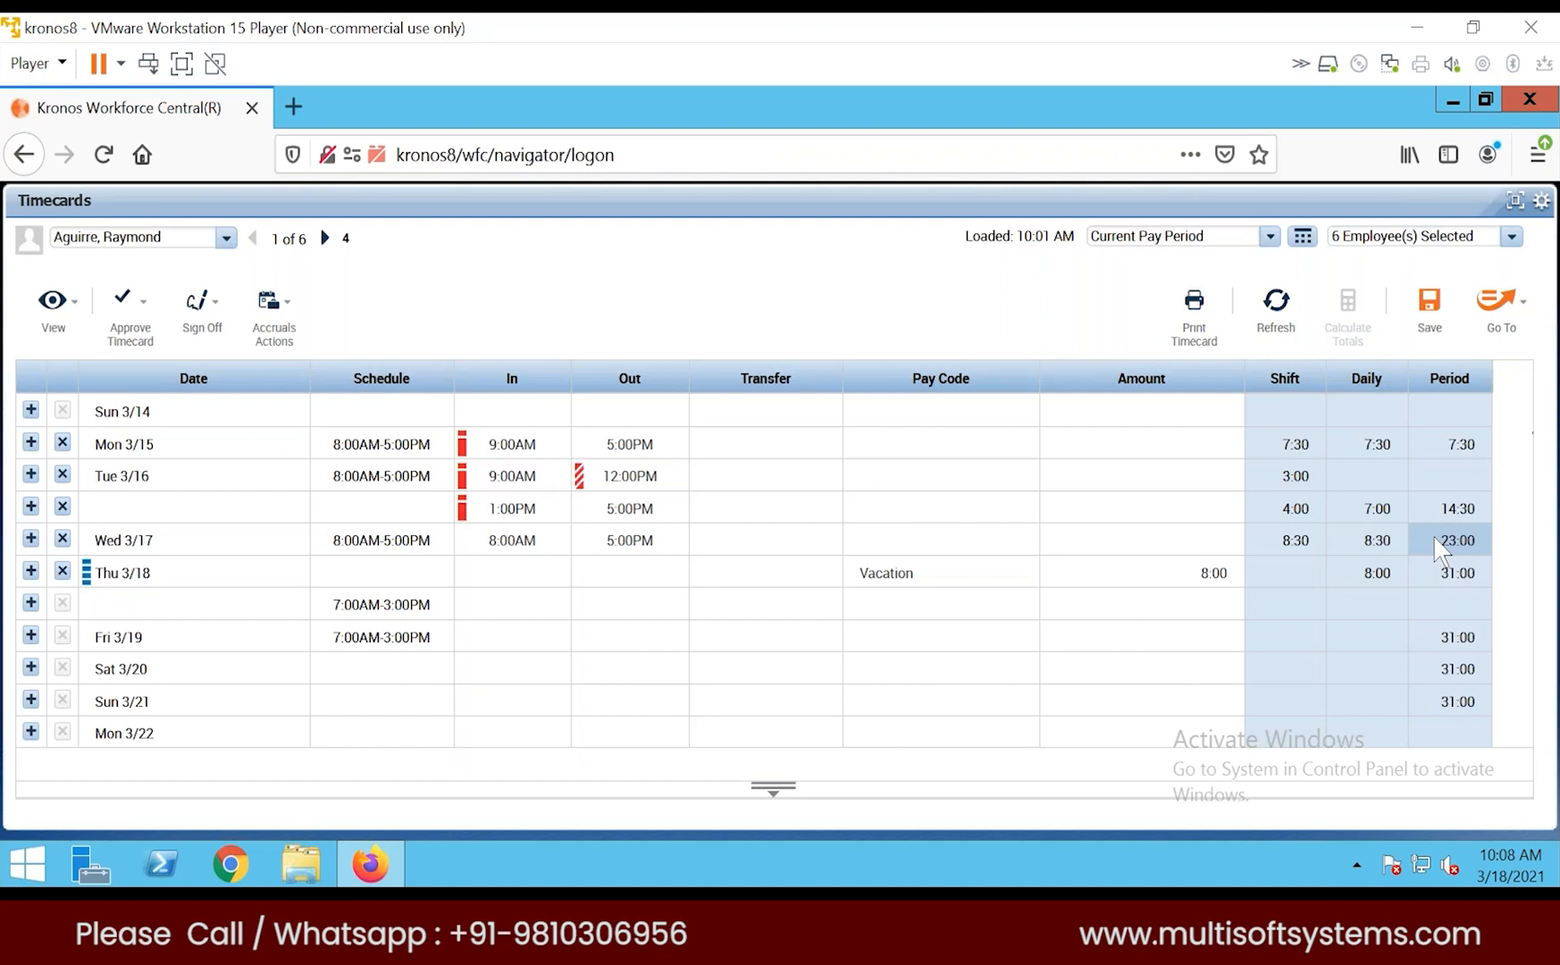
{"action": "left_click", "coordinate": [1430, 309]}
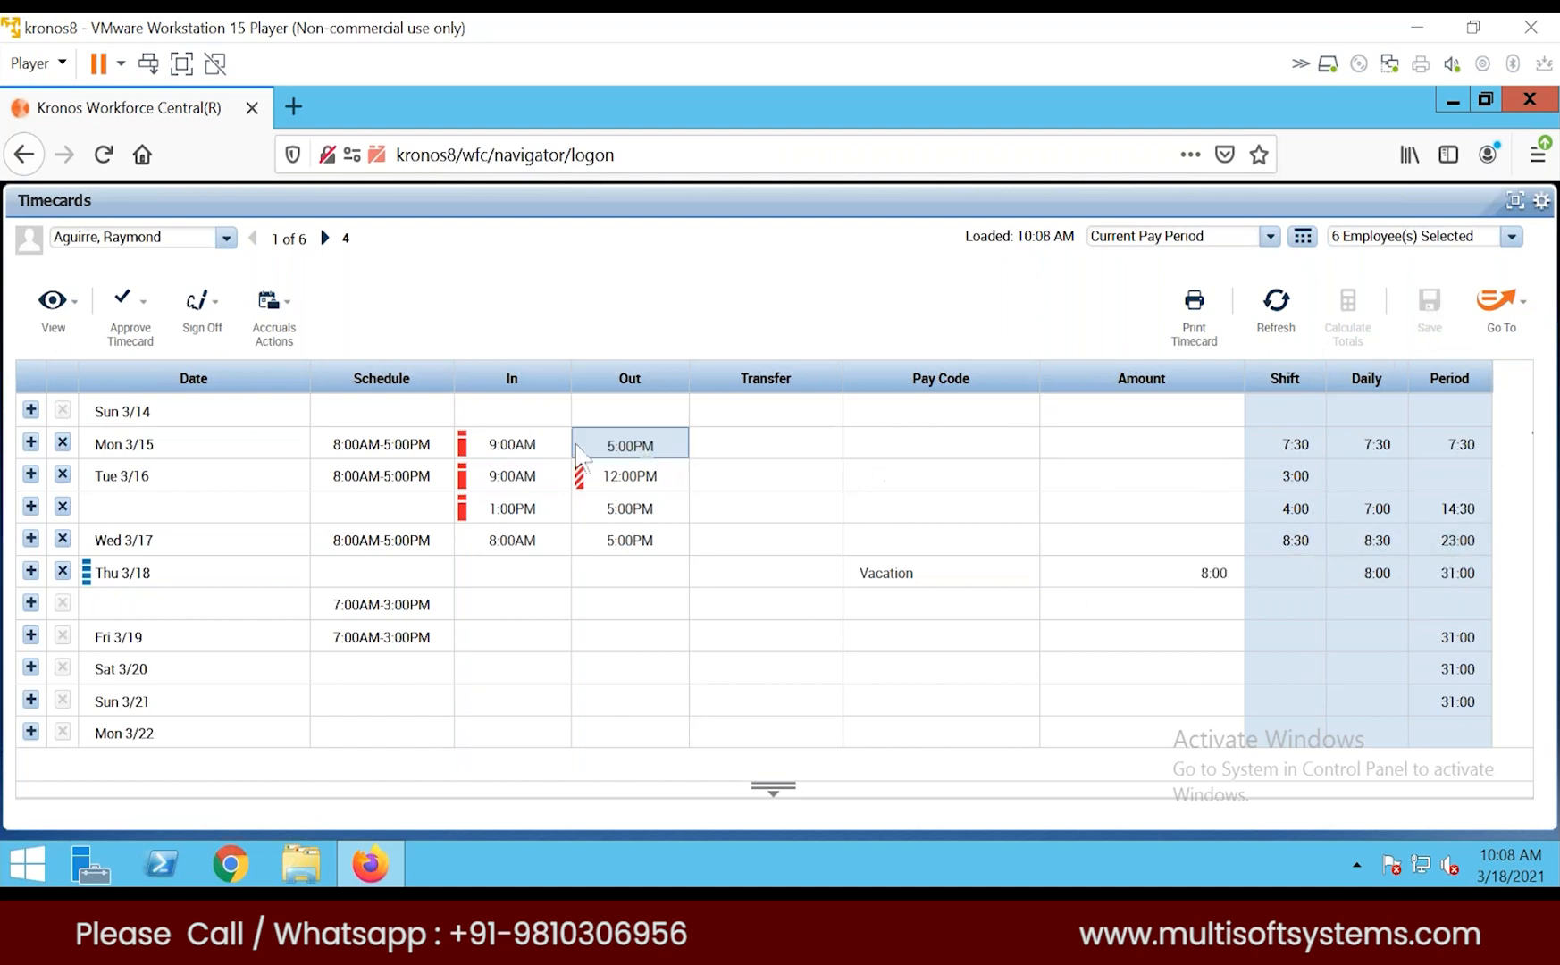
{"action": "left_click", "coordinate": [485, 482]}
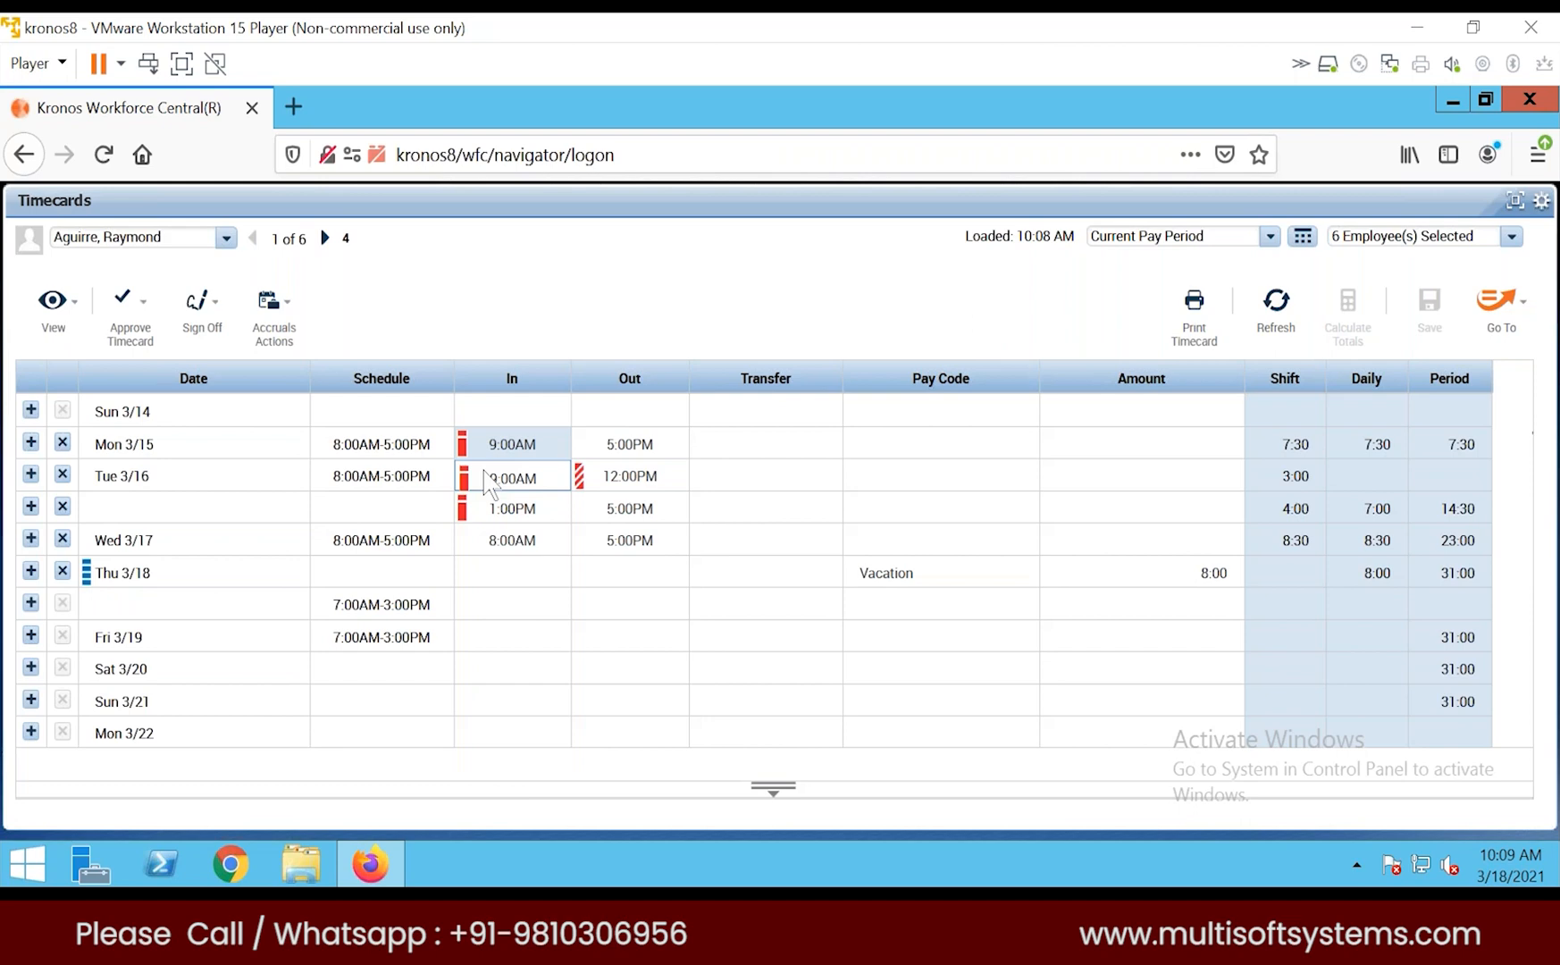
{"action": "left_click", "coordinate": [354, 452]}
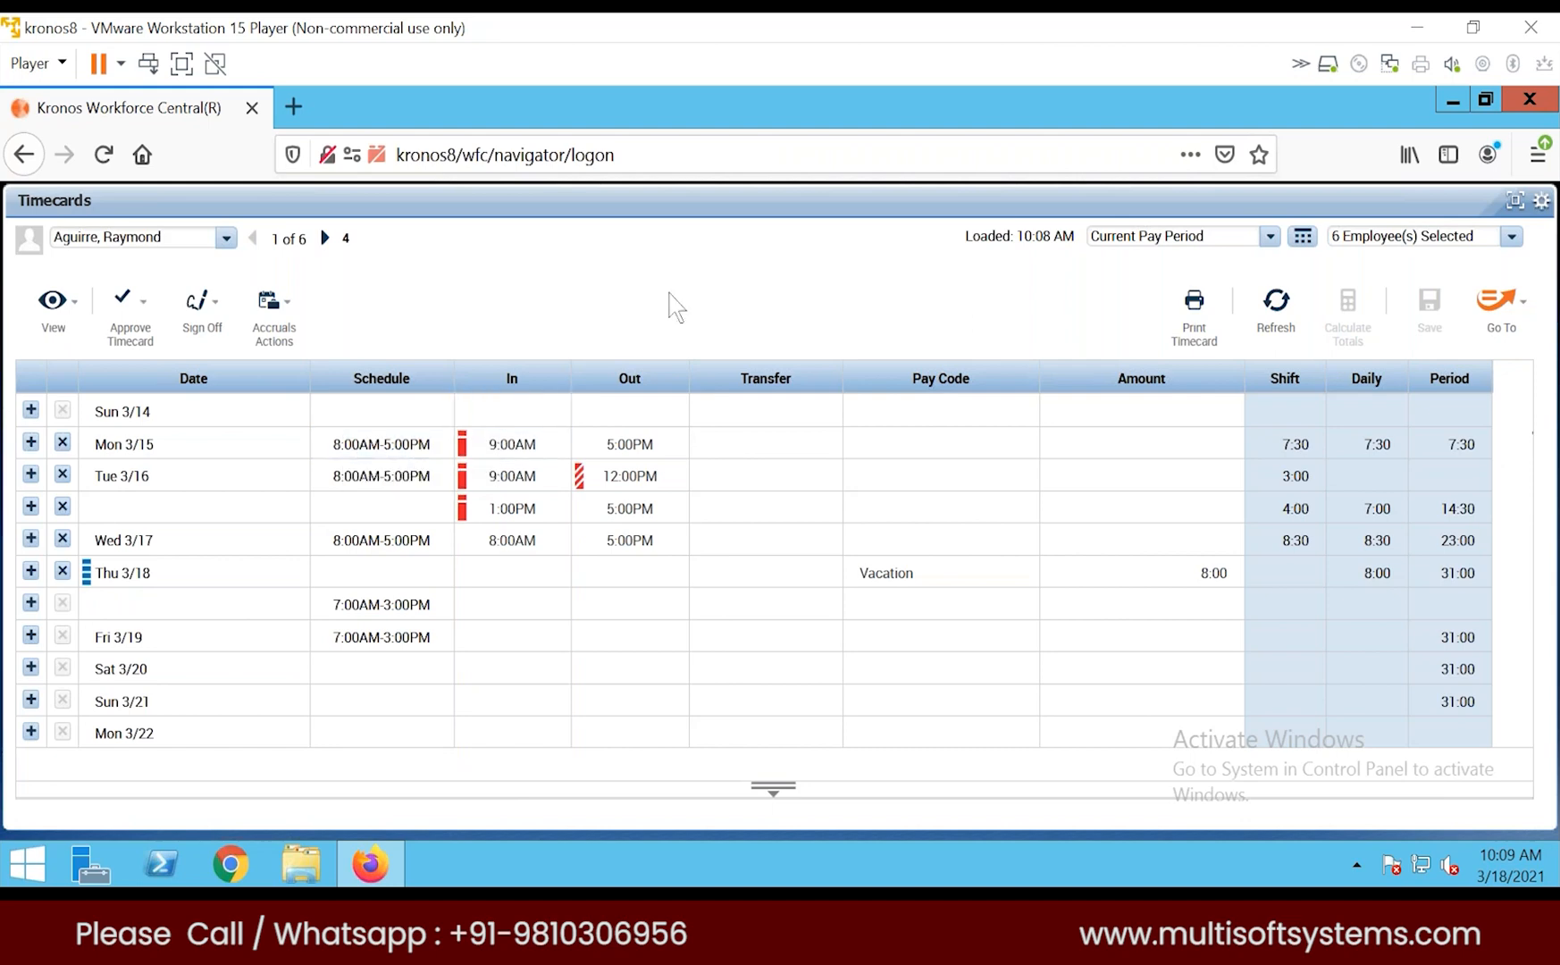
{"action": "left_click", "coordinate": [462, 449]}
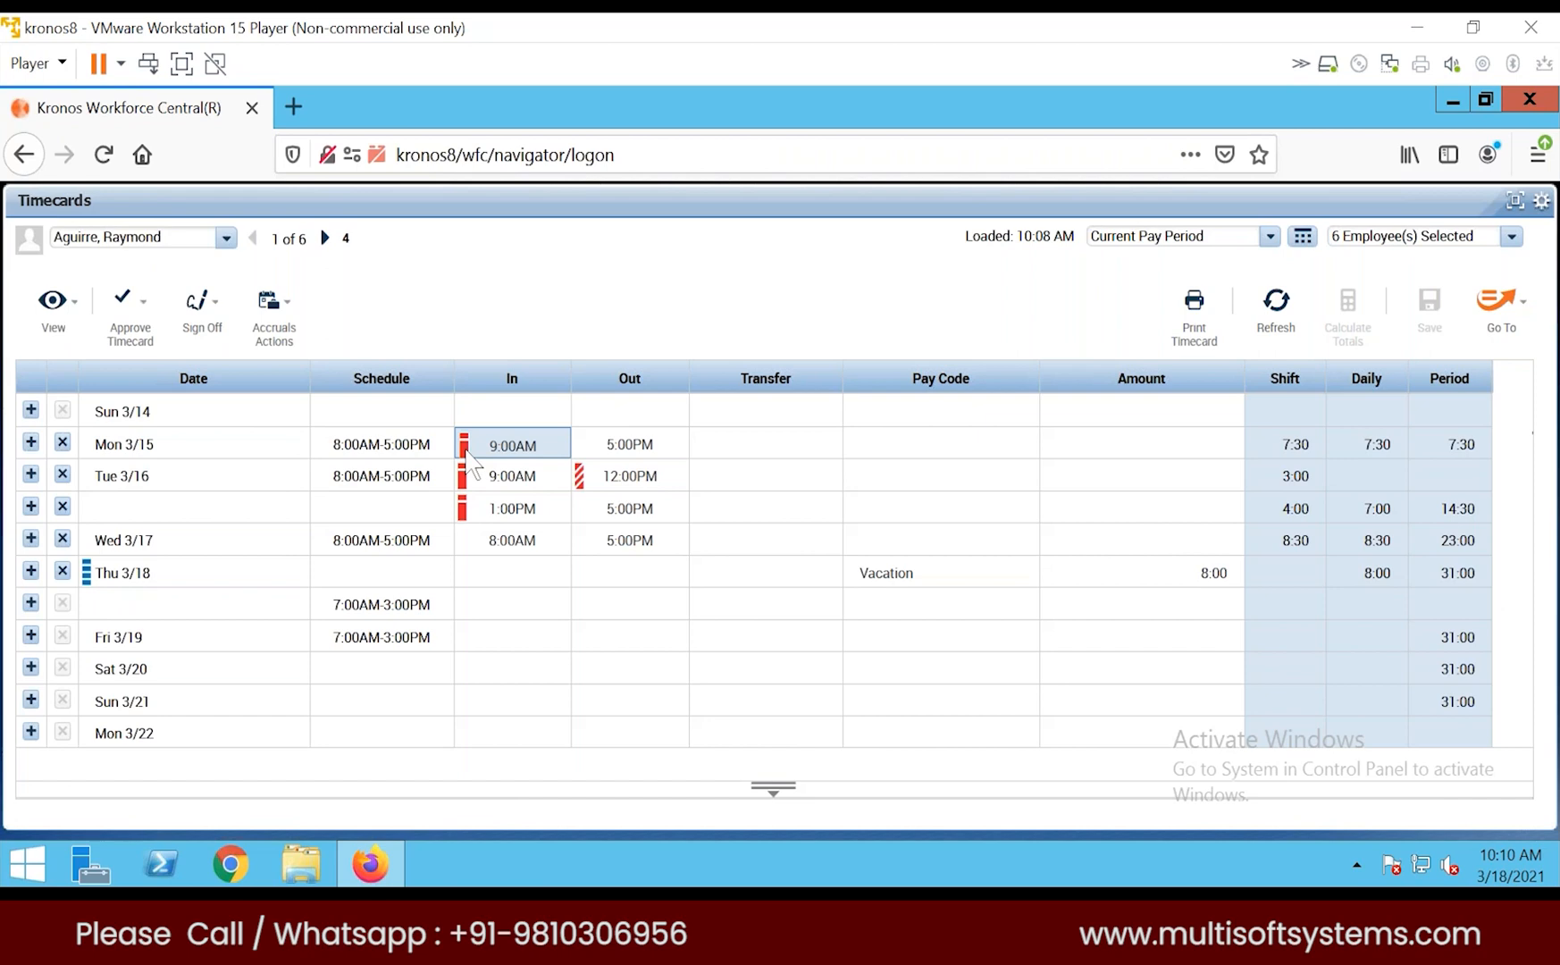
{"action": "left_click", "coordinate": [181, 417]}
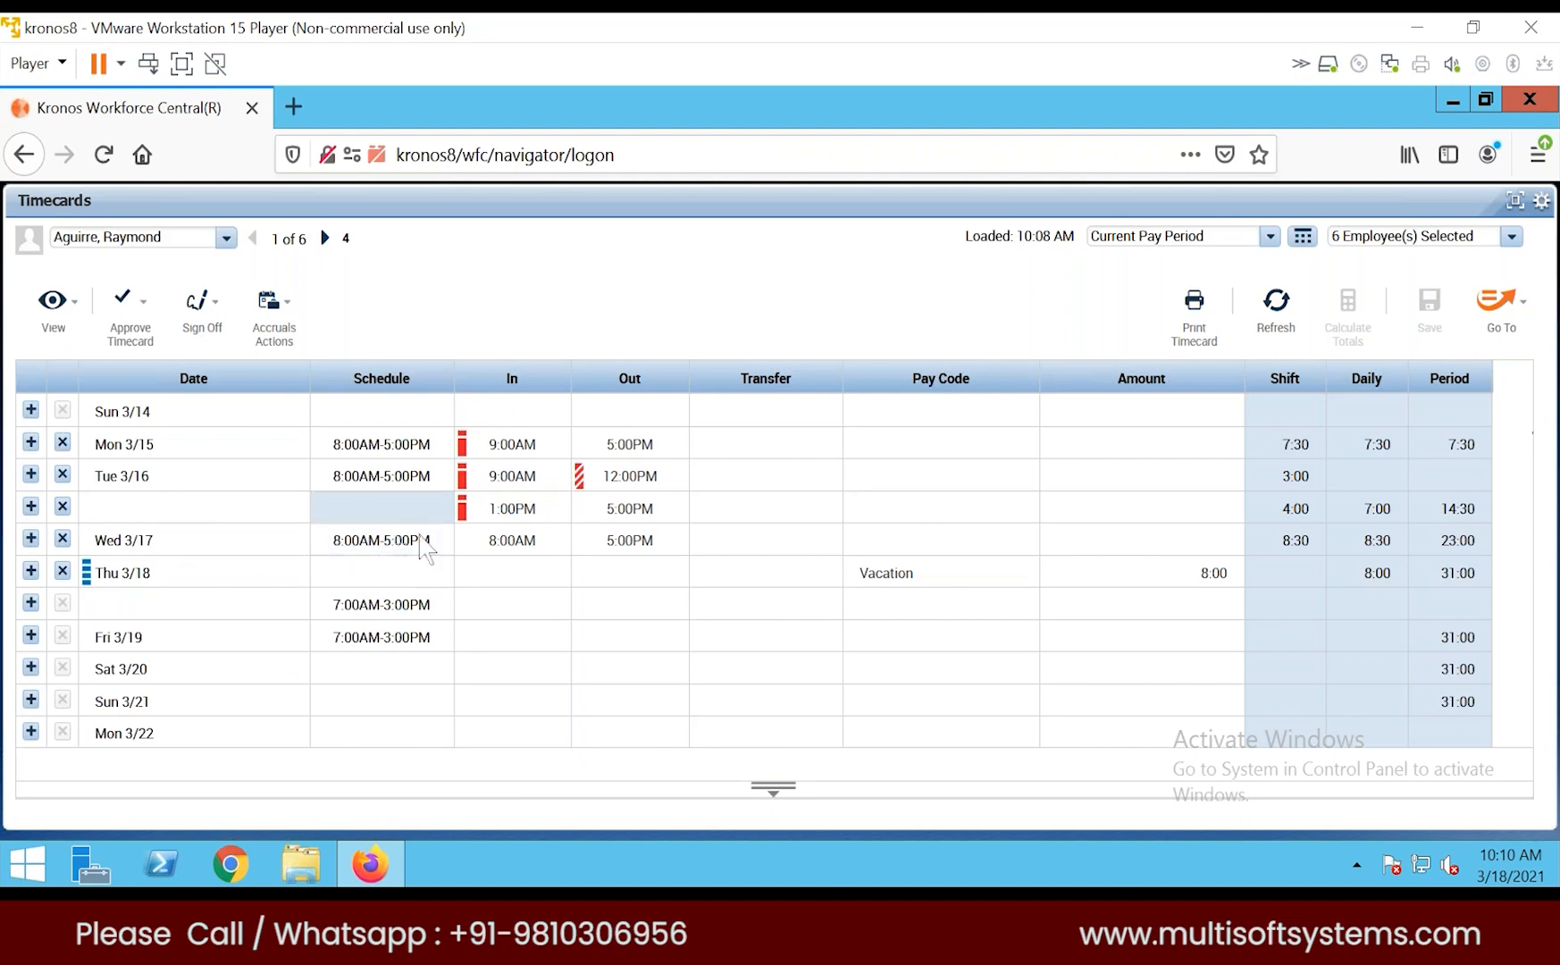
{"action": "left_click", "coordinate": [482, 552]}
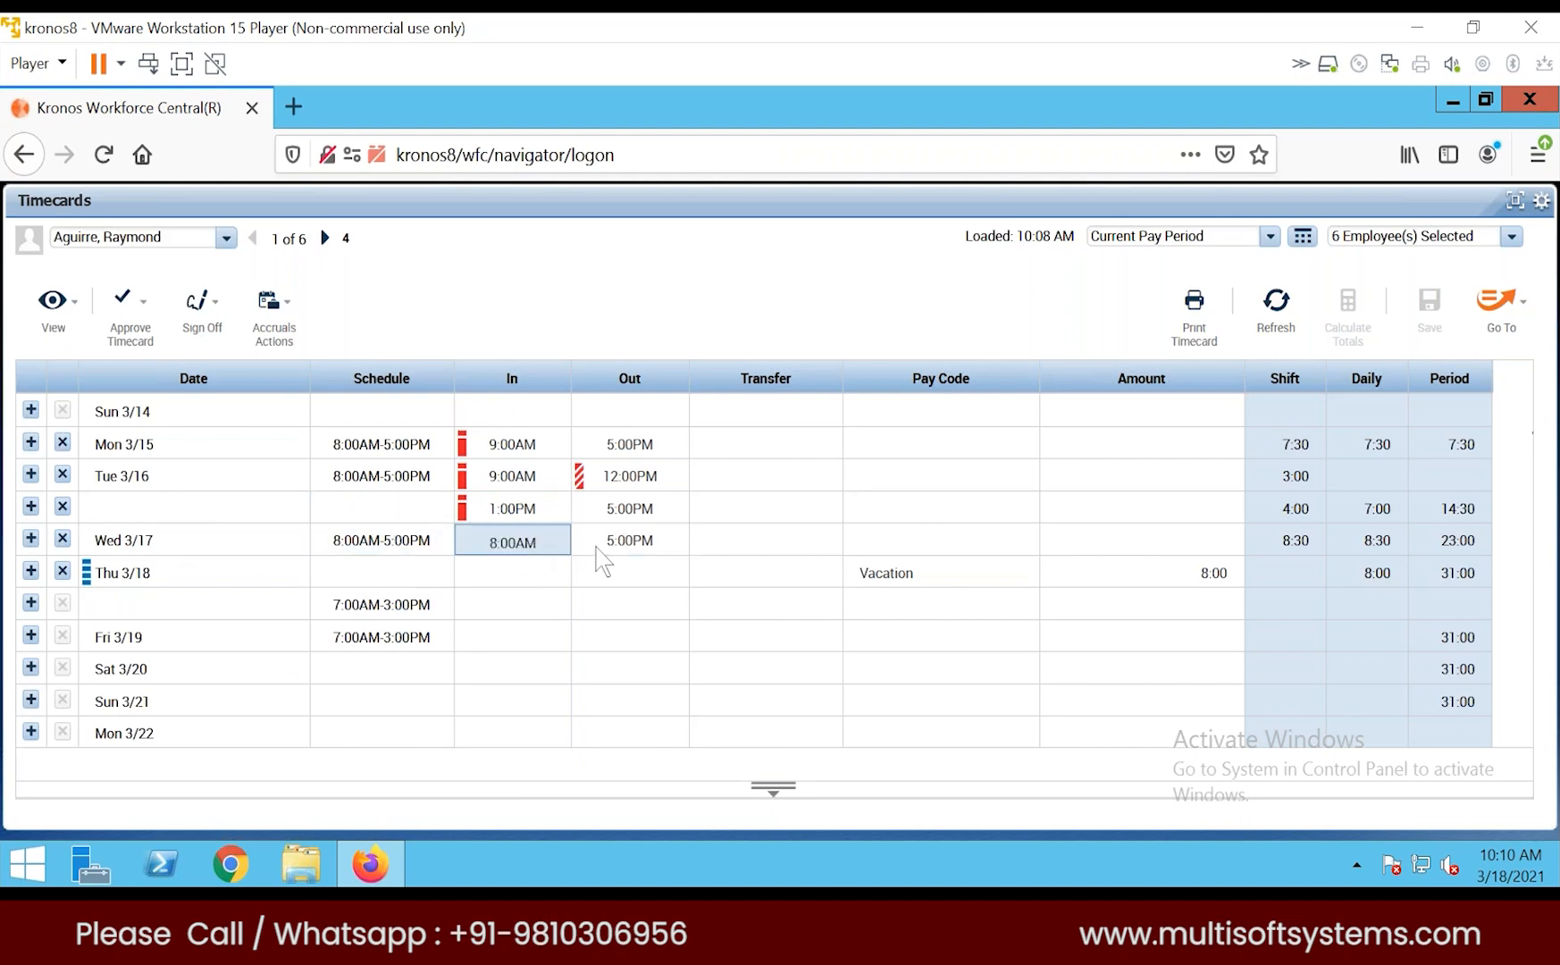
Step: Delete the out punch for Mon 3/15
{"action": "left_click", "coordinate": [643, 456]}
{"action": "key", "text": "Delete"}
{"action": "key", "text": "Tab"}
{"action": "left_click", "coordinate": [544, 563]}
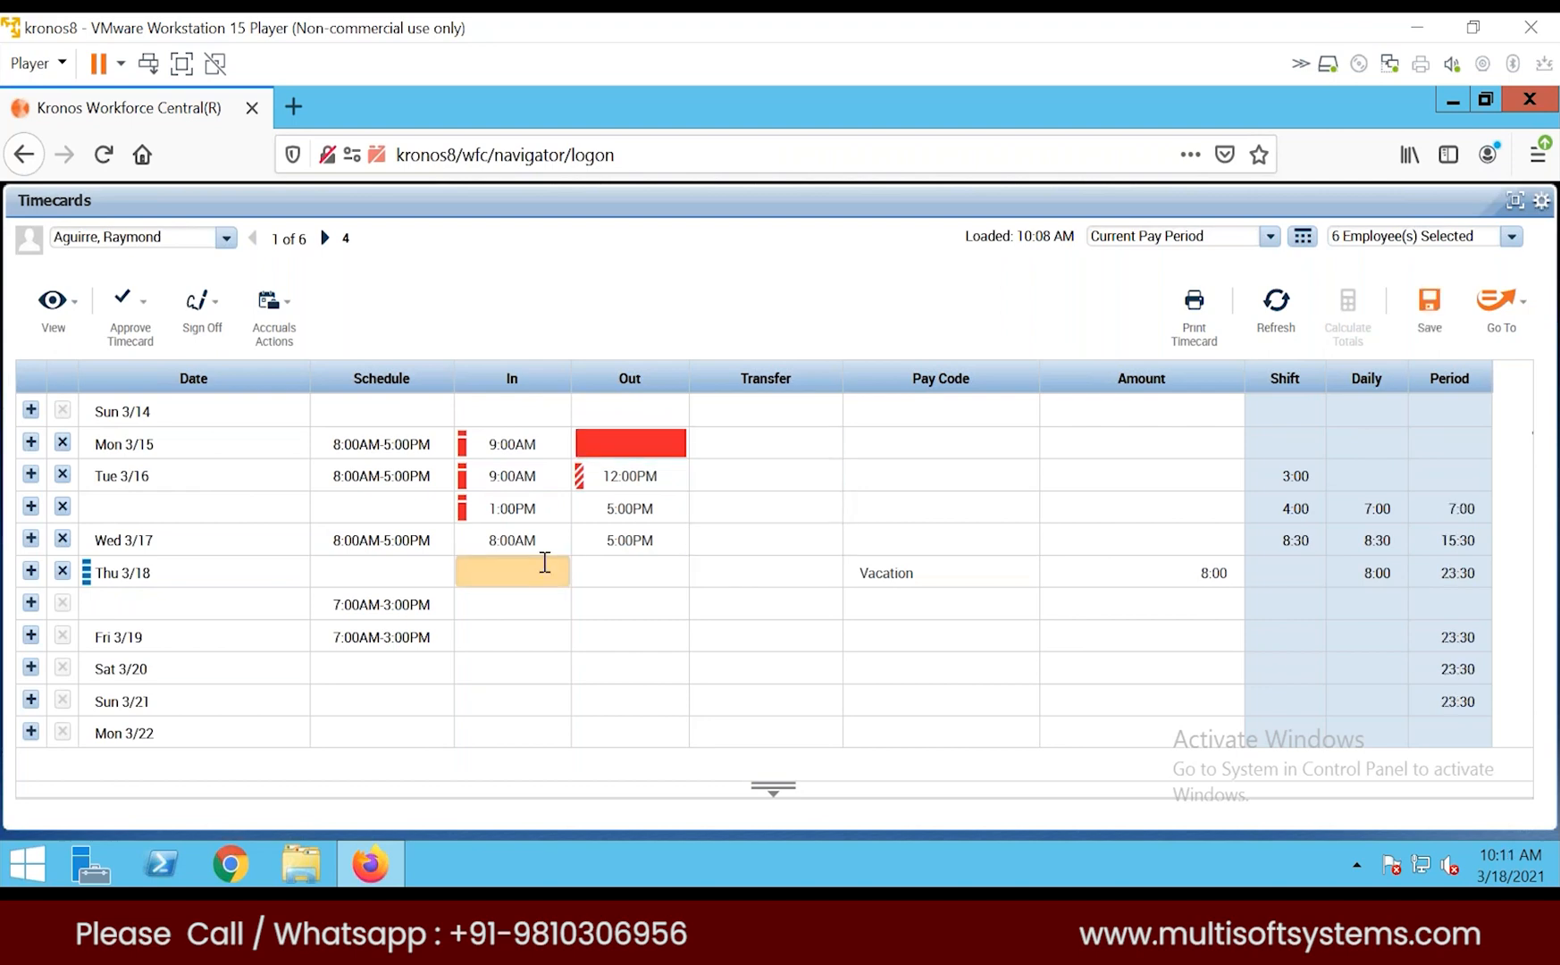
{"action": "left_click", "coordinate": [536, 510]}
{"action": "left_click", "coordinate": [619, 453]}
{"action": "left_click", "coordinate": [688, 315]}
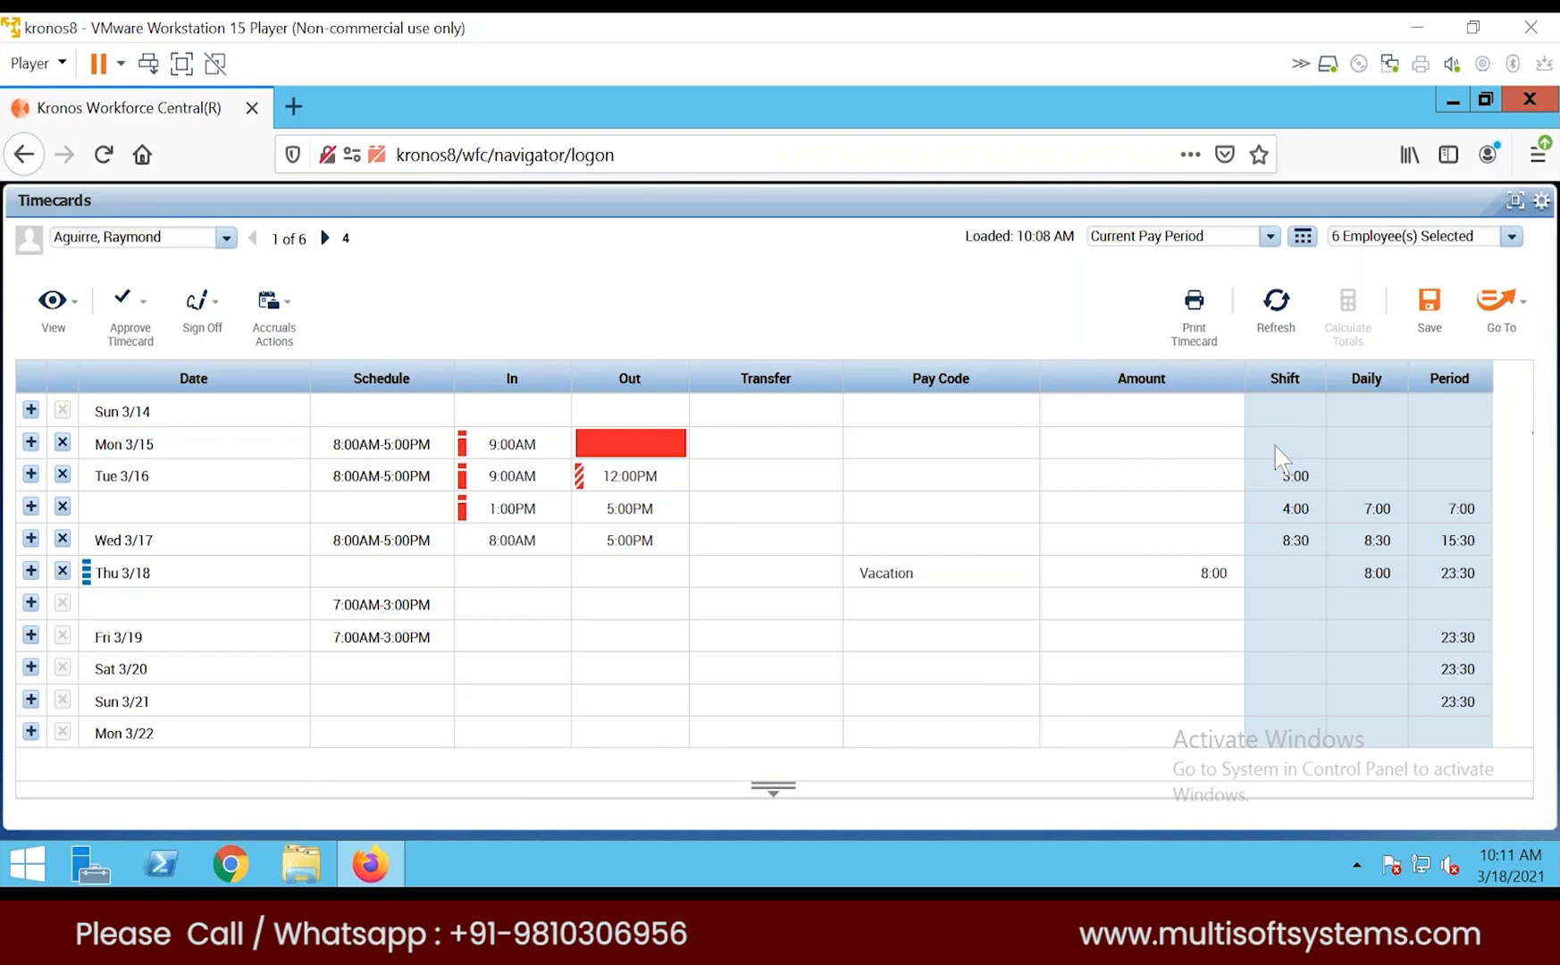
Step: Save the timecard, fill the missing out punch for Mon 3/15 with 5:00 PM, and save again
{"action": "left_click", "coordinate": [1429, 302]}
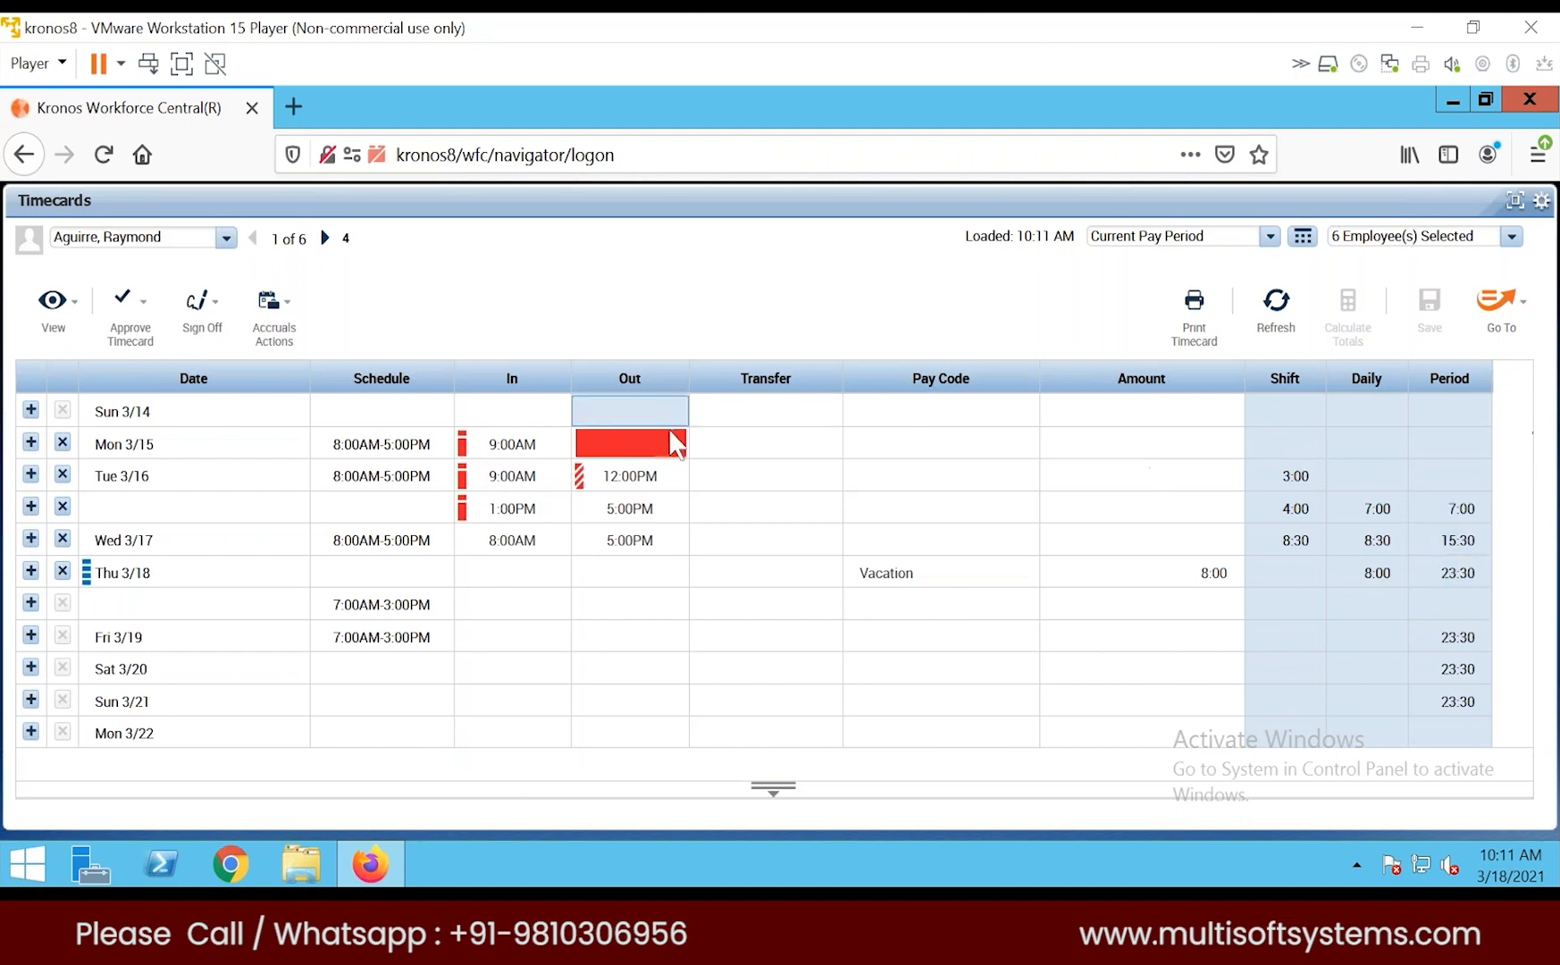
{"action": "left_click", "coordinate": [652, 444]}
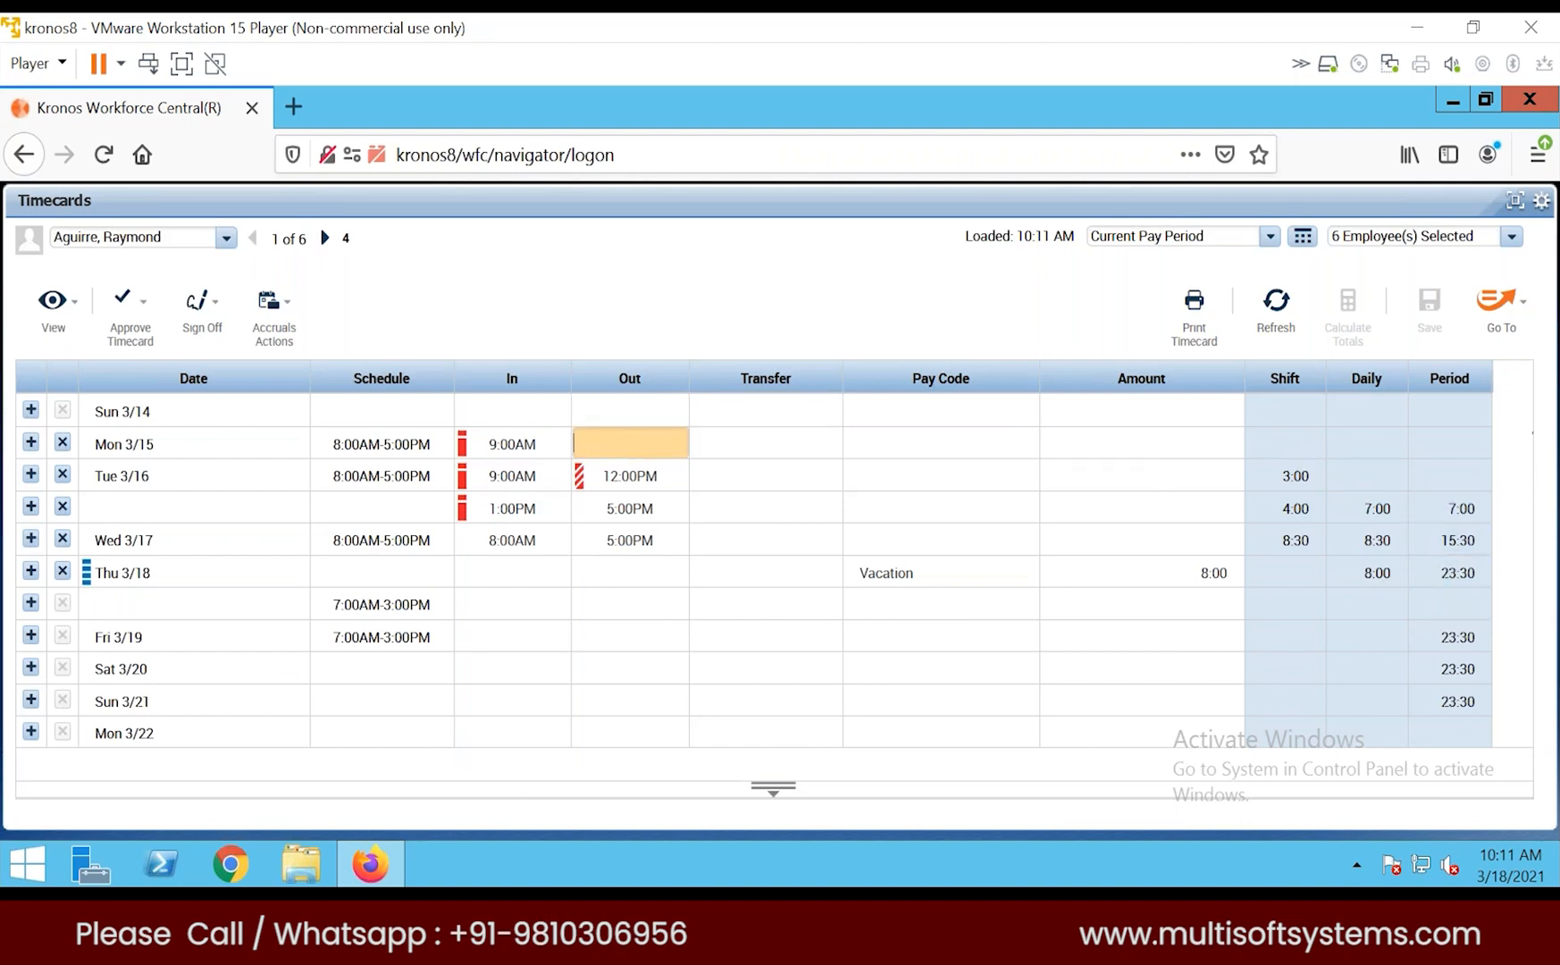
{"action": "type", "text": "5p"}
{"action": "key", "text": "Tab"}
{"action": "left_click", "coordinate": [1430, 304]}
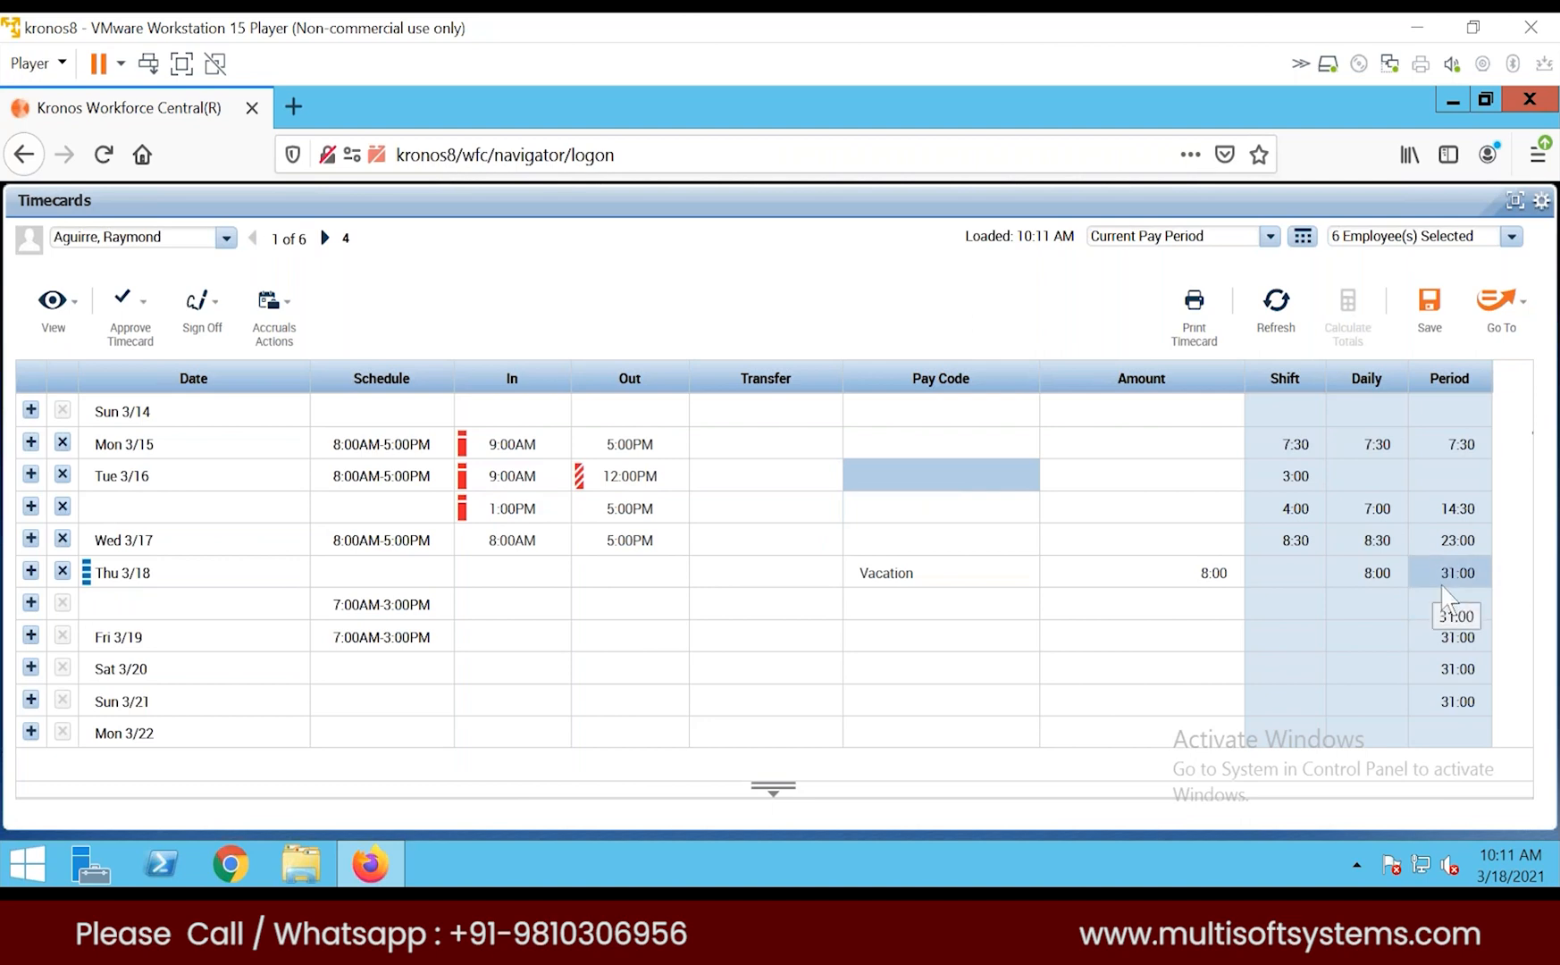
{"action": "left_click", "coordinate": [1429, 309]}
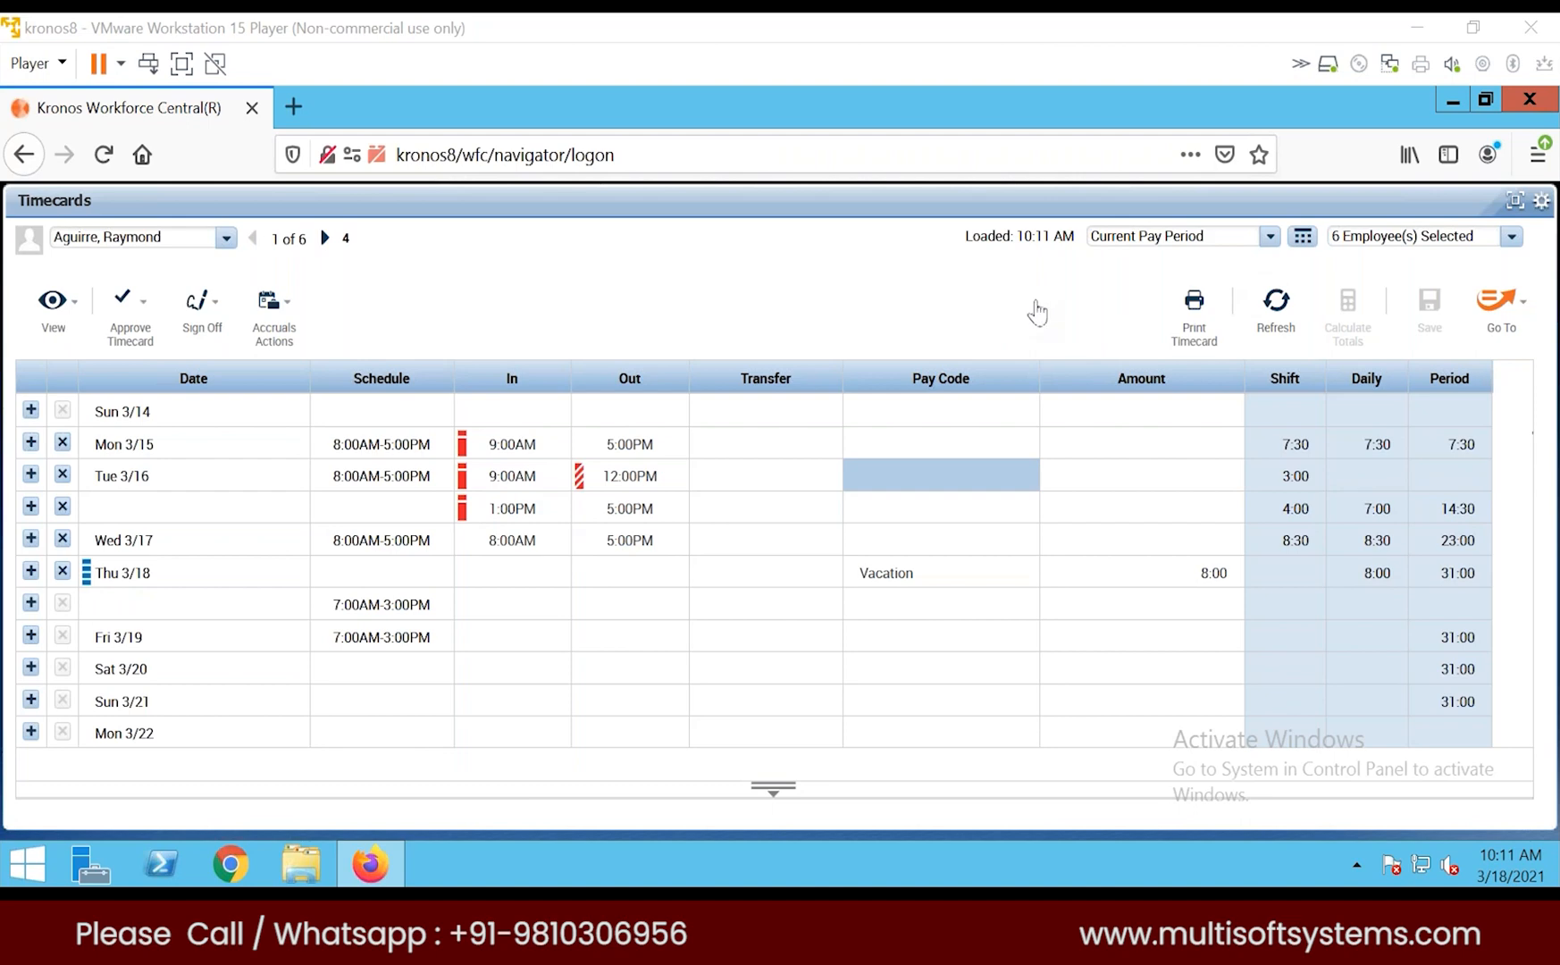
Step: Delete the Mon 3/15 punch row, save the timecard, and check the exception markers on Mon 3/15 and Tue 3/16
{"action": "left_click", "coordinate": [543, 441]}
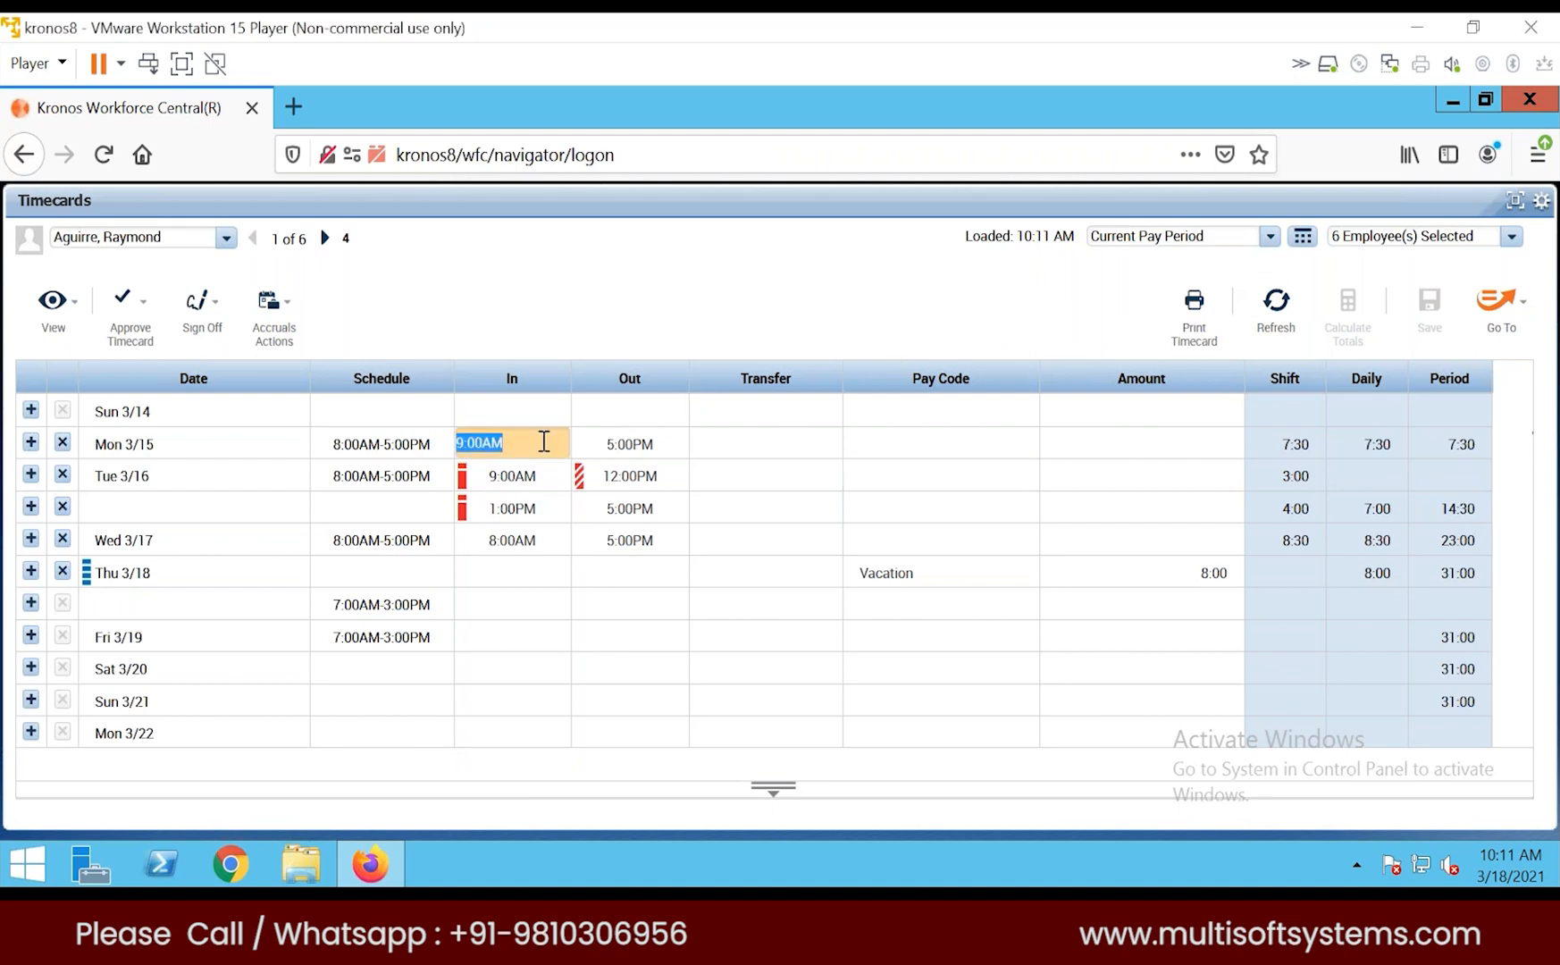
{"action": "left_click", "coordinate": [62, 444]}
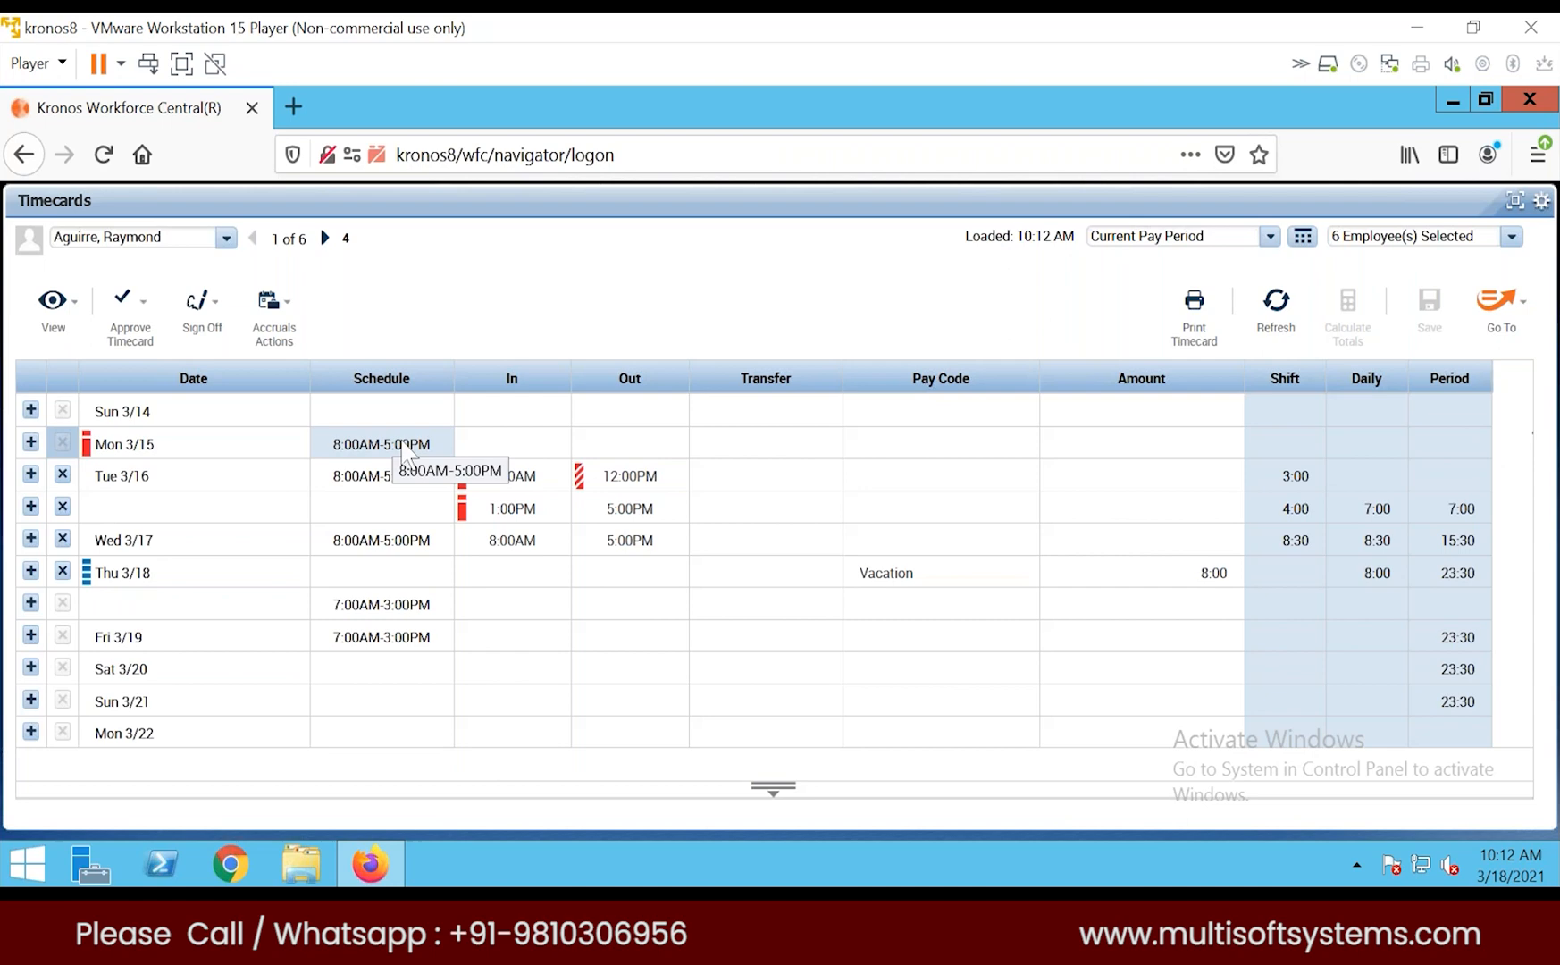
{"action": "left_click", "coordinate": [92, 454]}
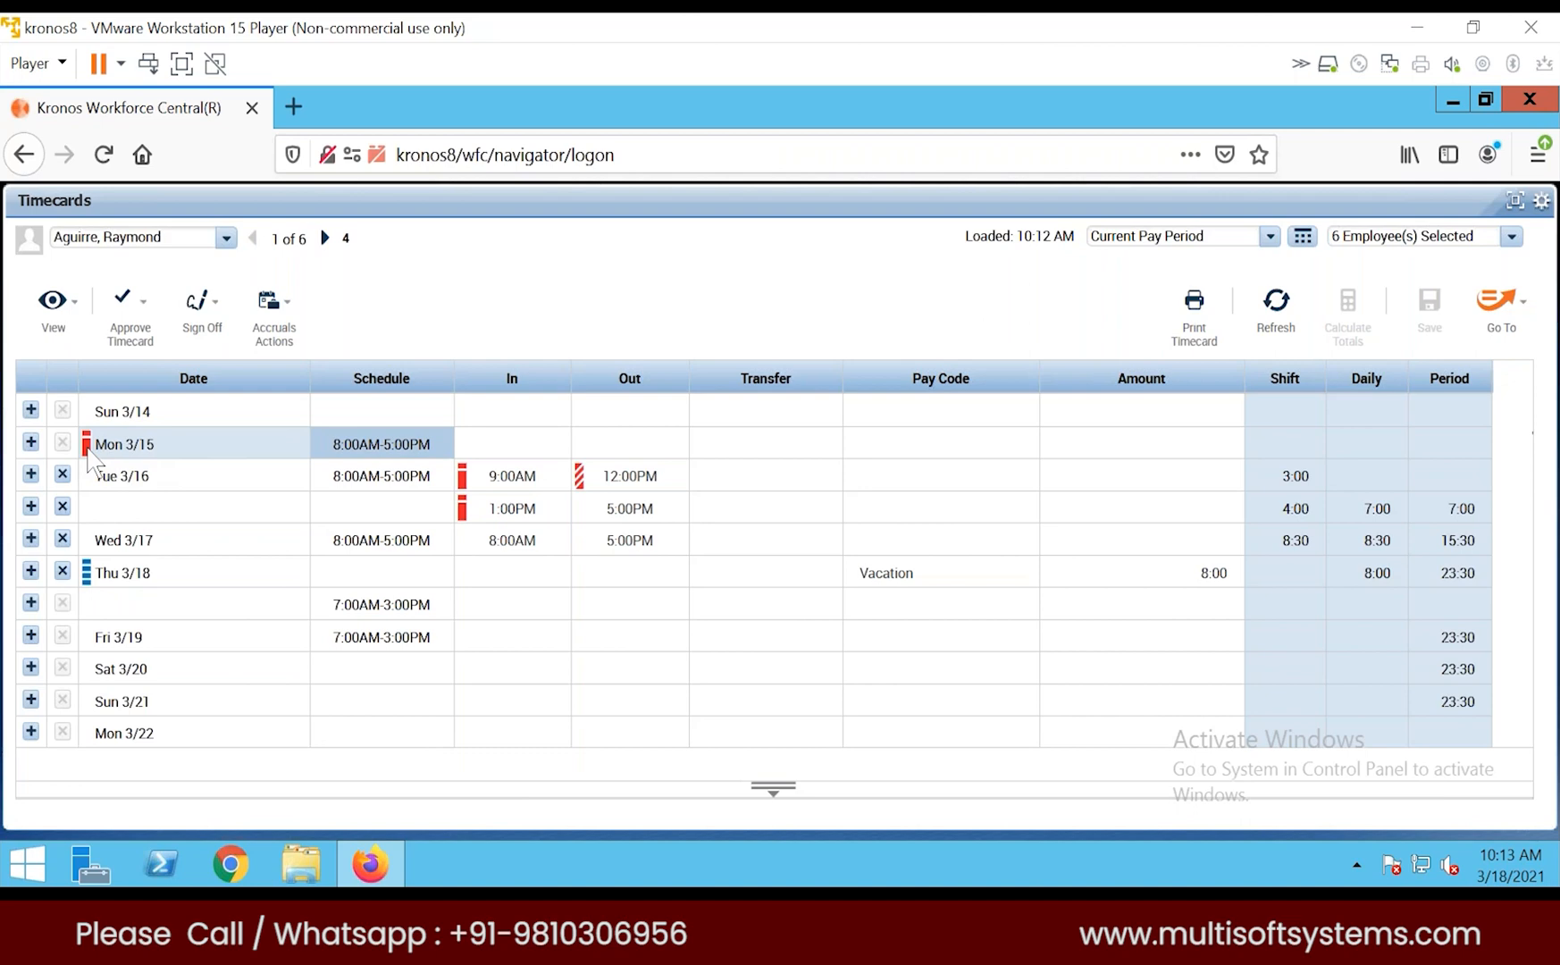
{"action": "left_click", "coordinate": [474, 485]}
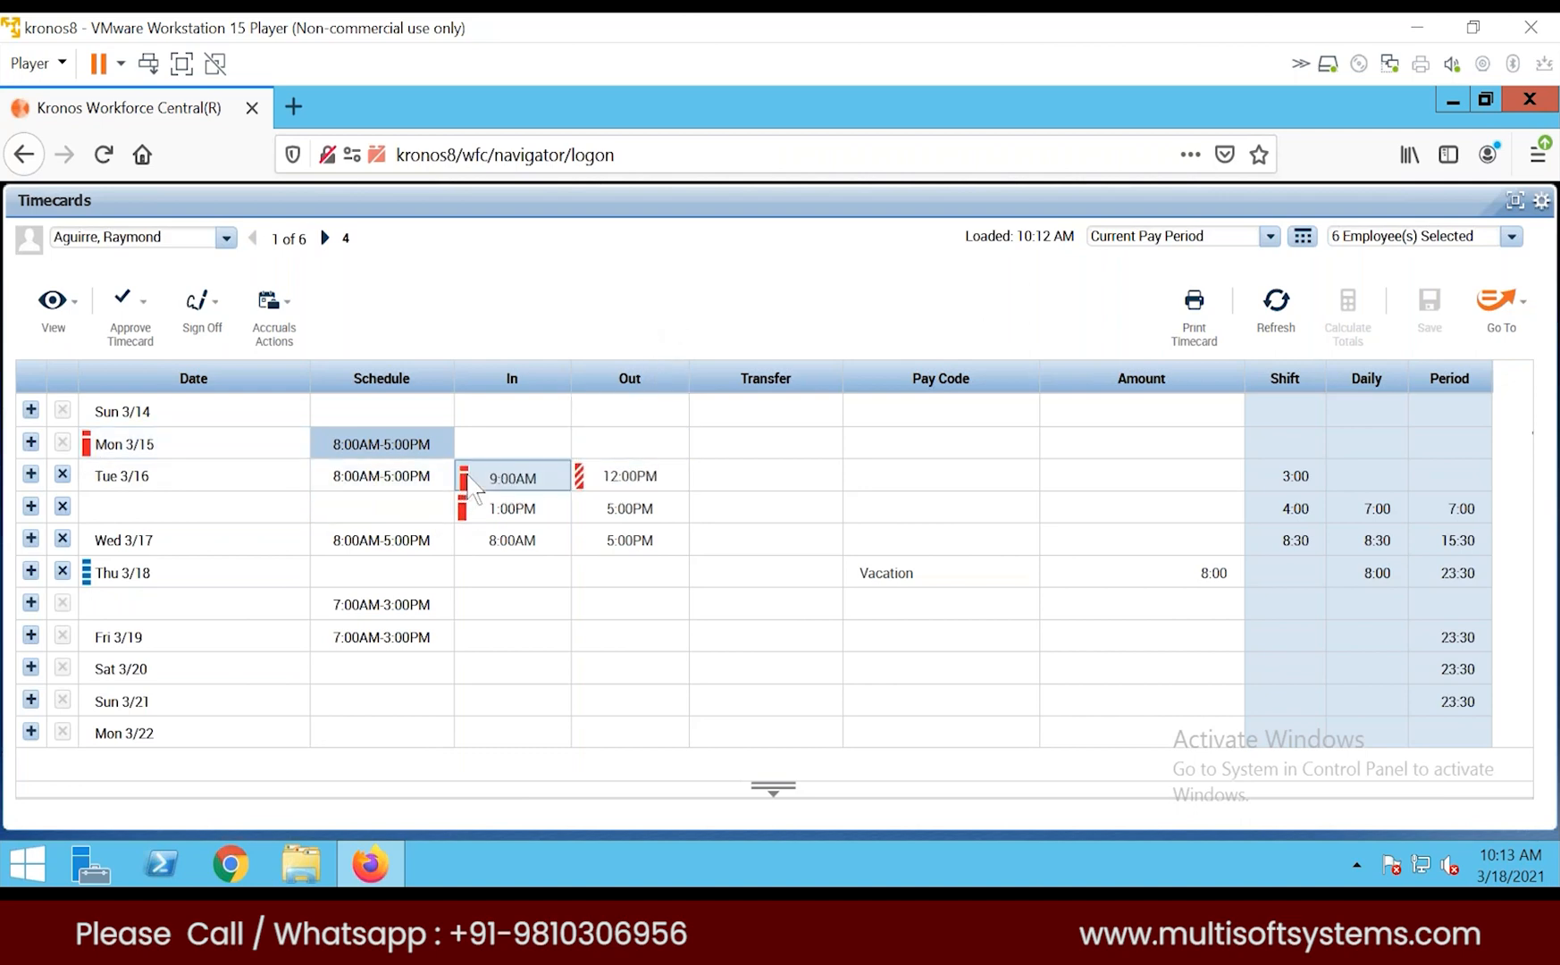
{"action": "left_click", "coordinate": [467, 512]}
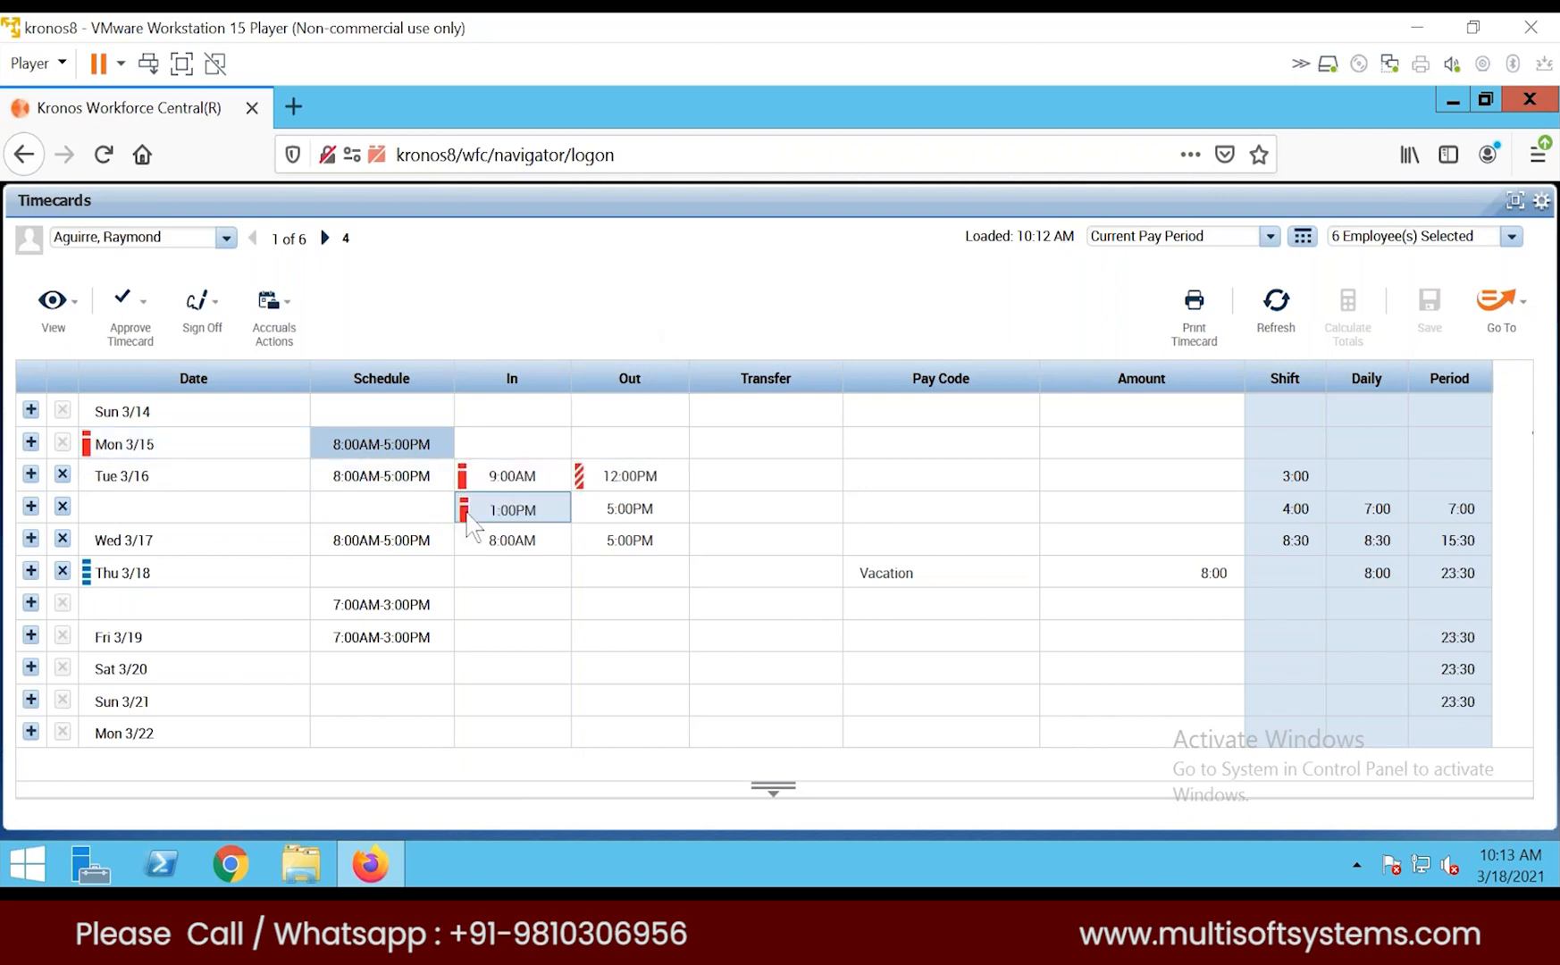
{"action": "left_click", "coordinate": [465, 482]}
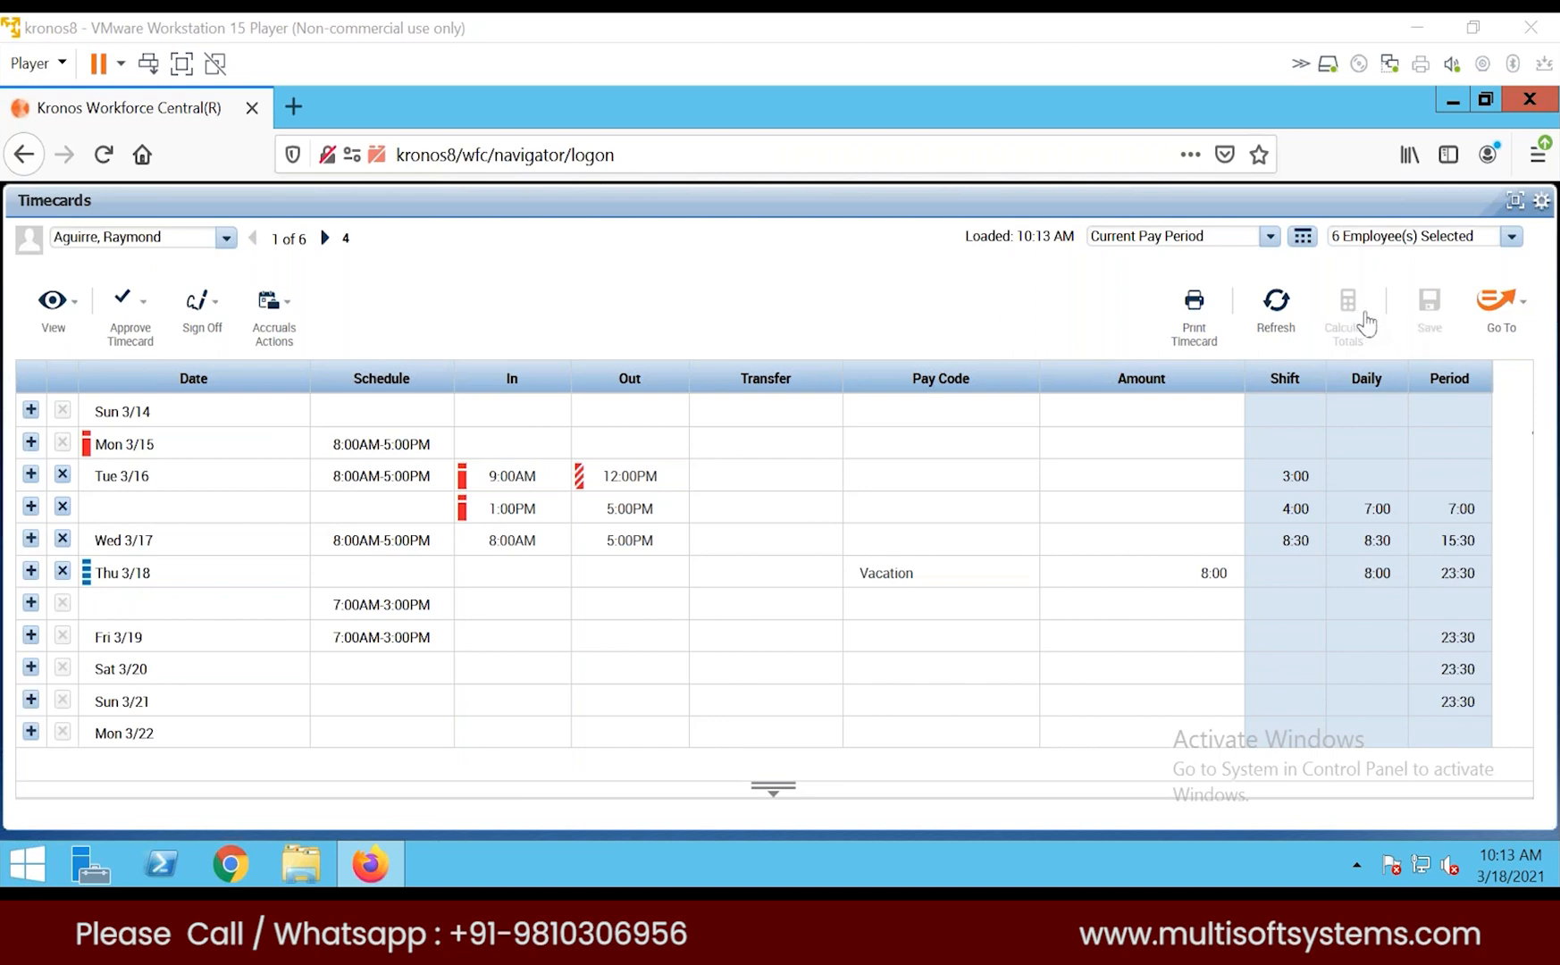
Step: Enter a 7:00 AM in punch and a 3:00 PM out punch for Fri 3/19, calculate the totals, and save
{"action": "left_click", "coordinate": [541, 606]}
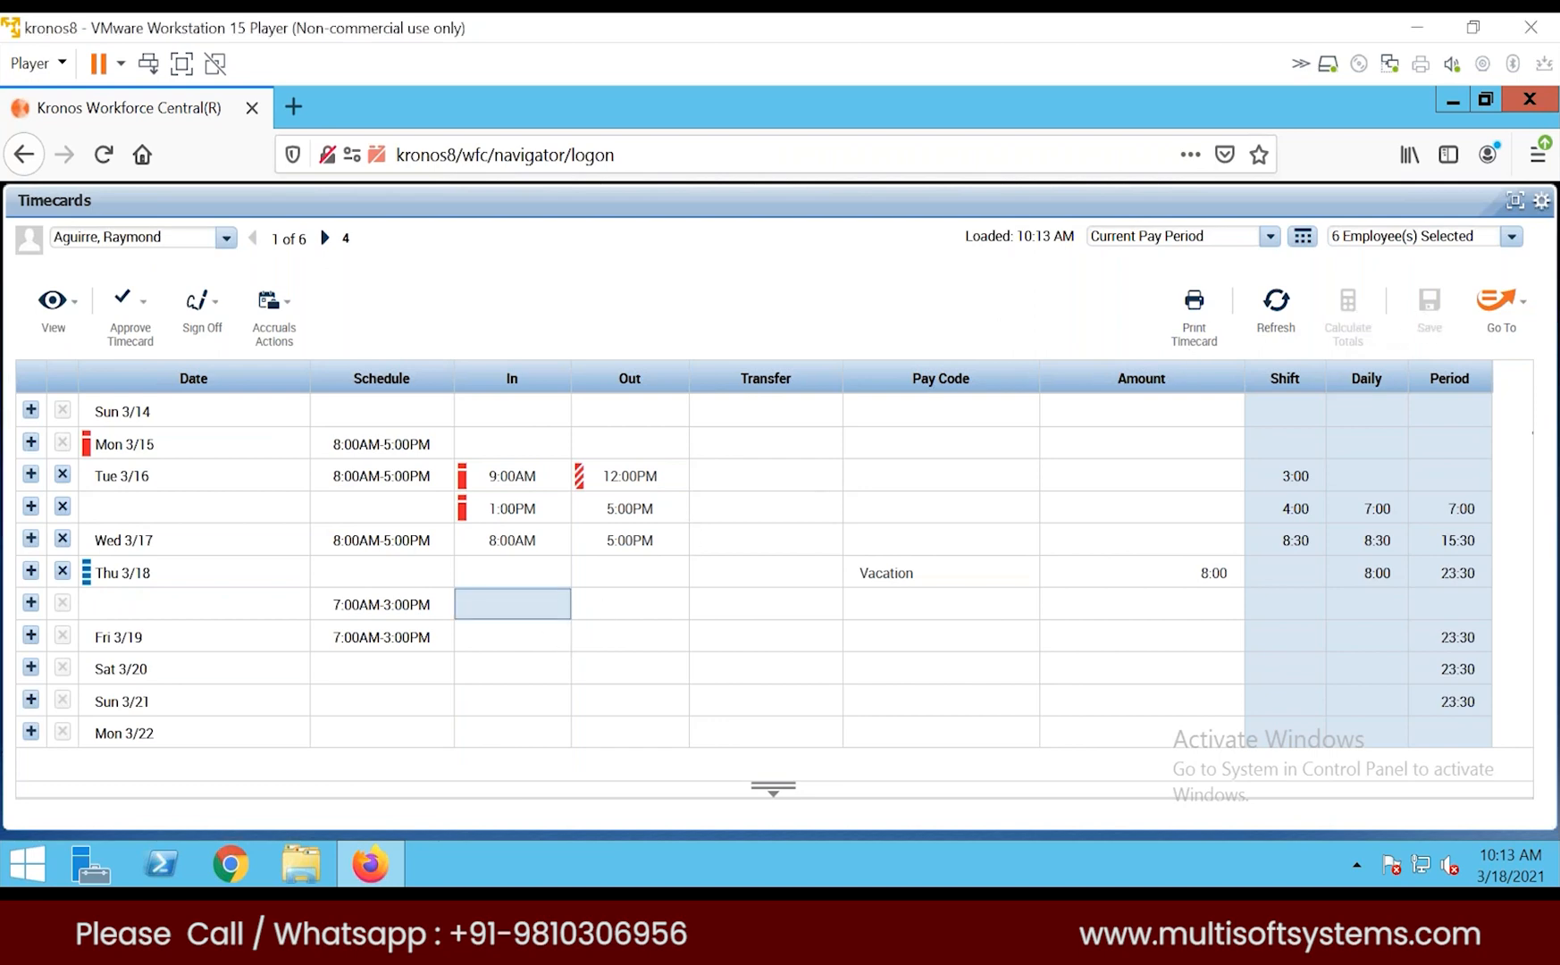
{"action": "left_click", "coordinate": [539, 637]}
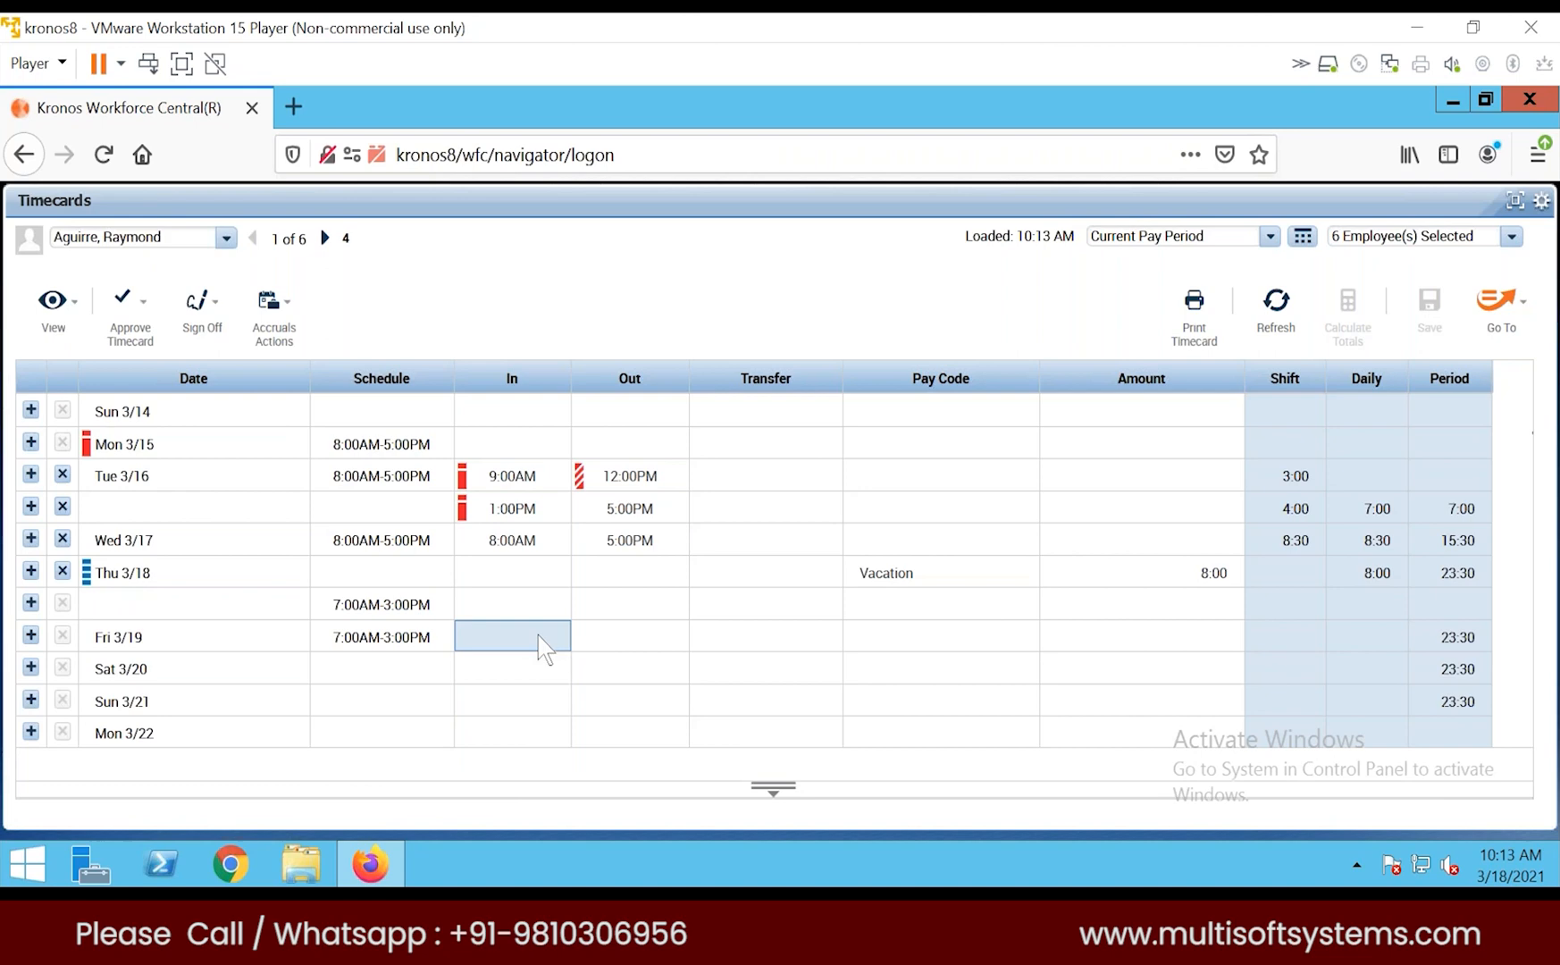
{"action": "left_click", "coordinate": [541, 637]}
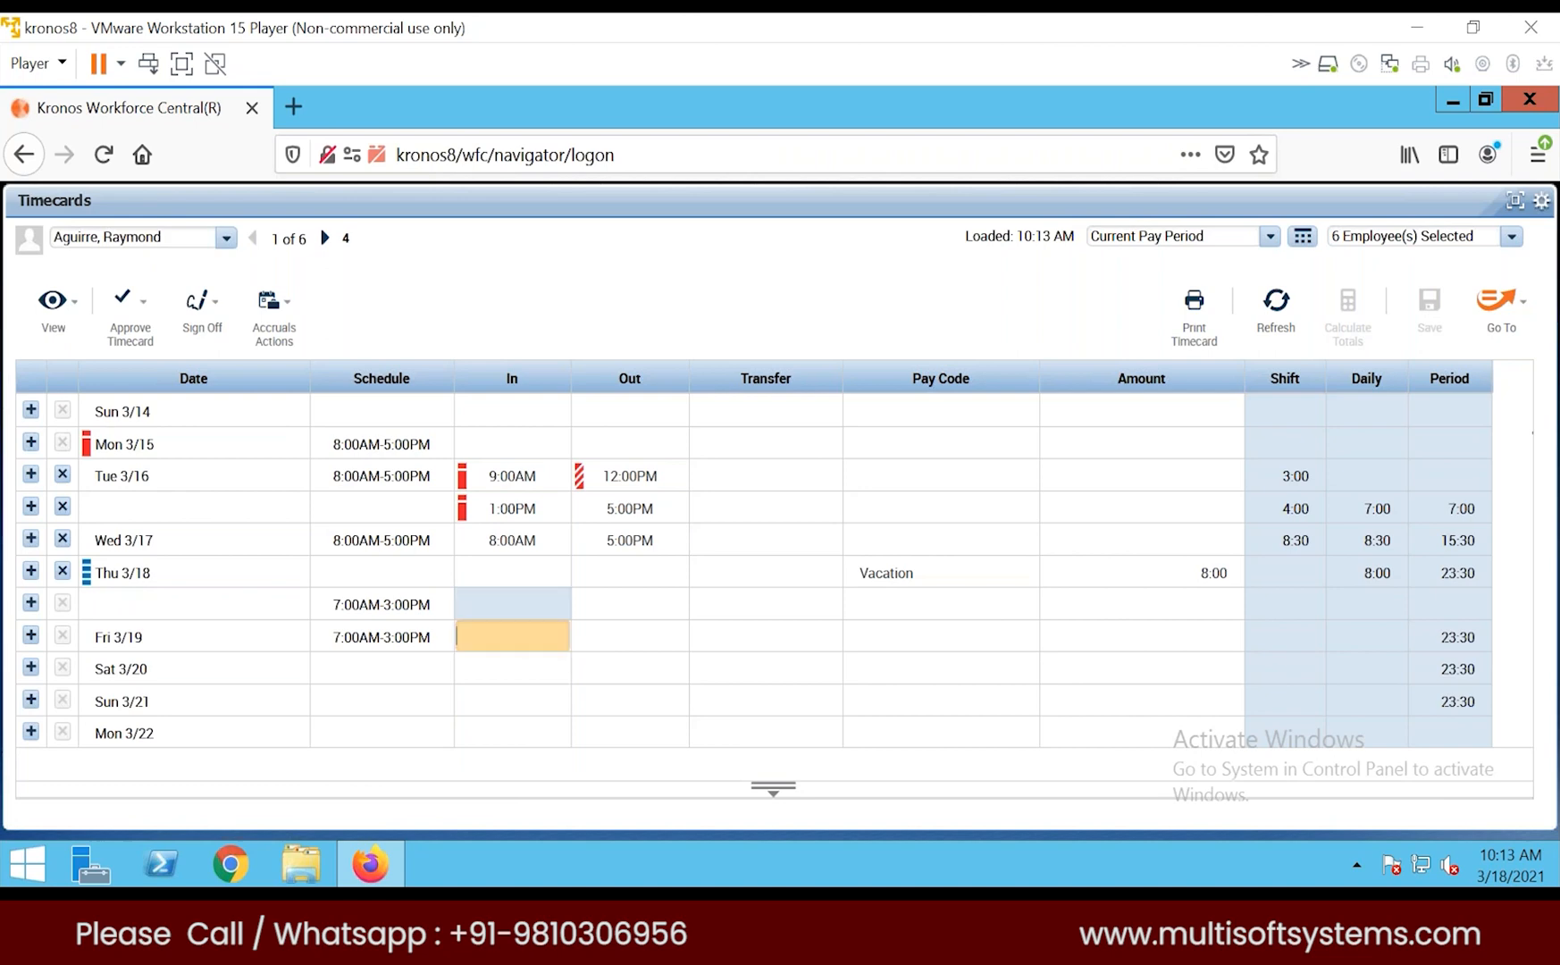
{"action": "type", "text": "7a"}
{"action": "key", "text": "Tab"}
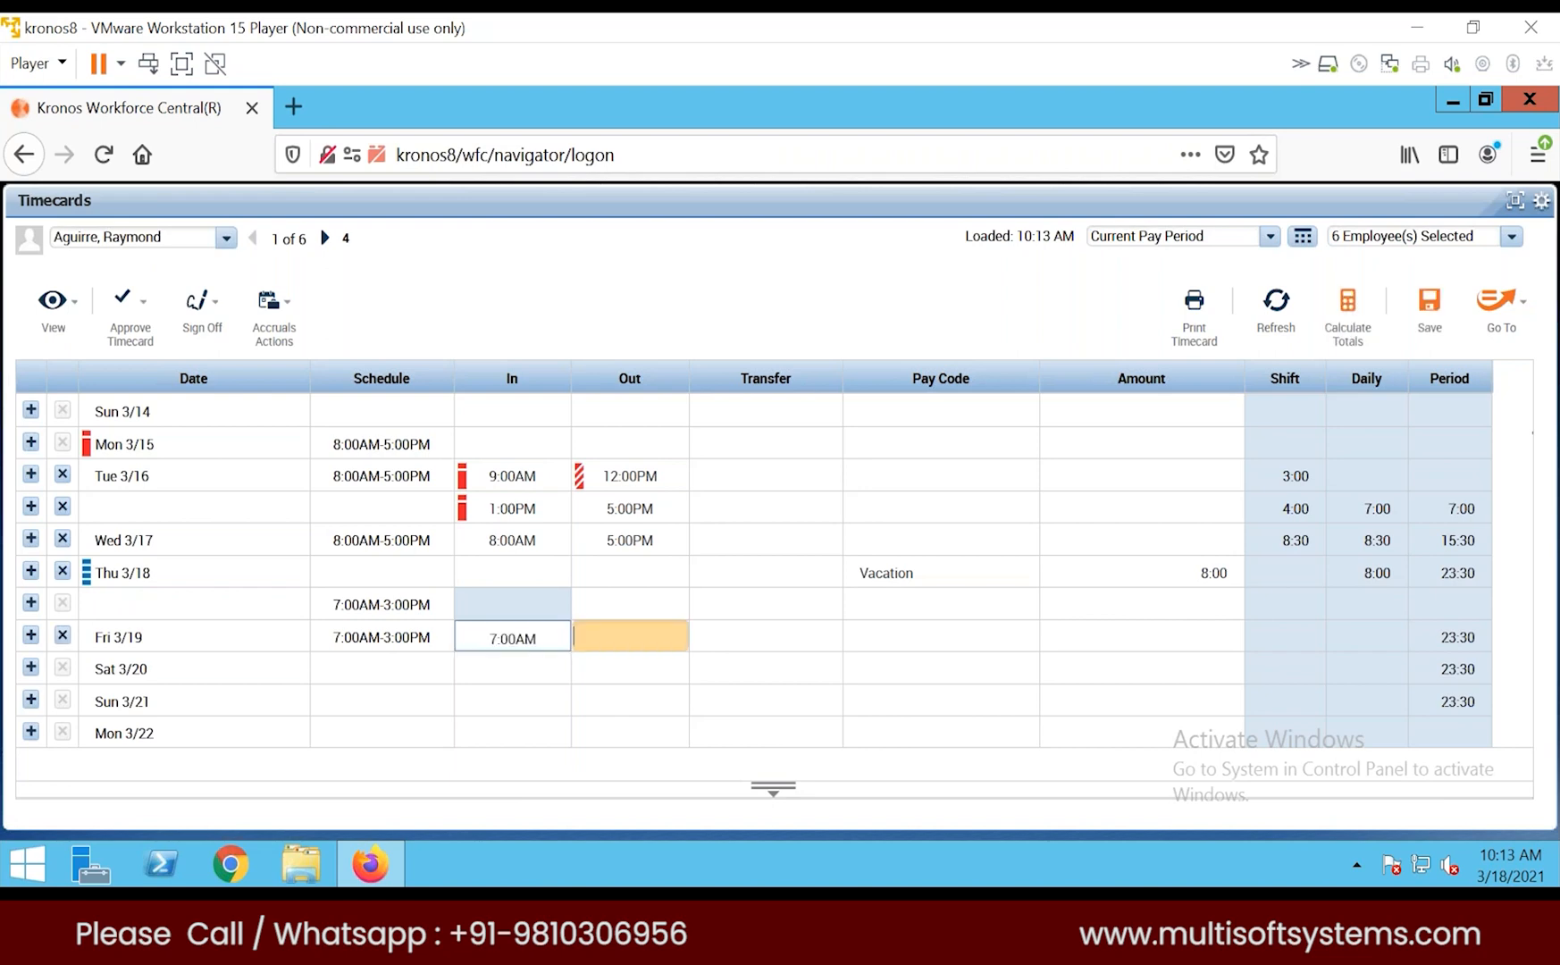
{"action": "type", "text": "3p"}
{"action": "key", "text": "Tab"}
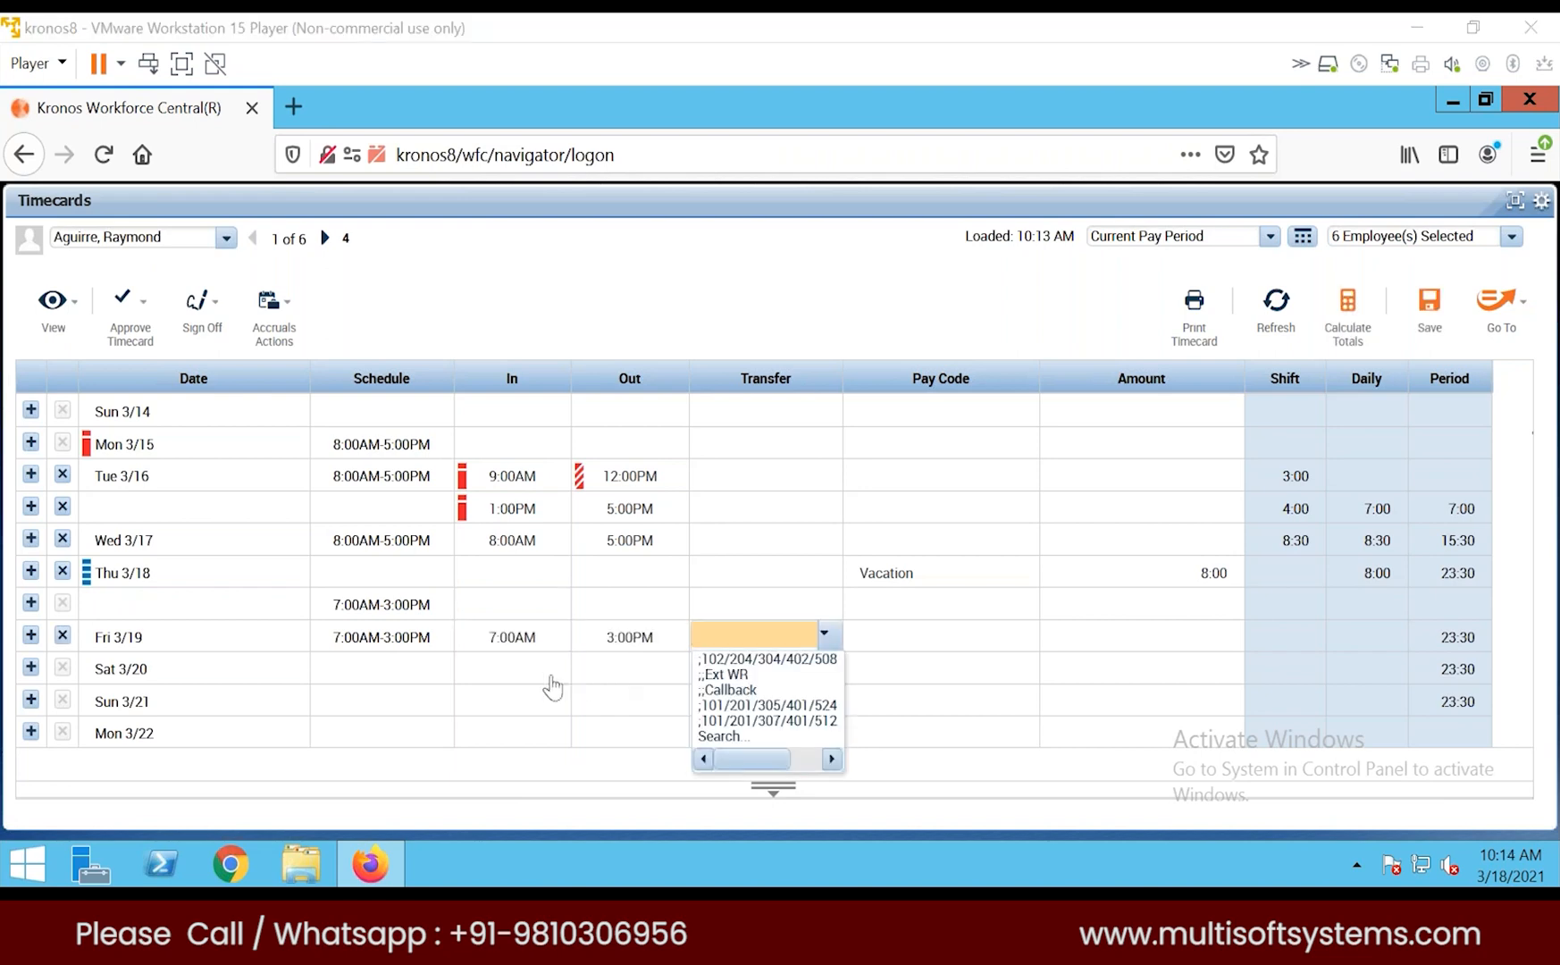
{"action": "left_click", "coordinate": [1345, 313]}
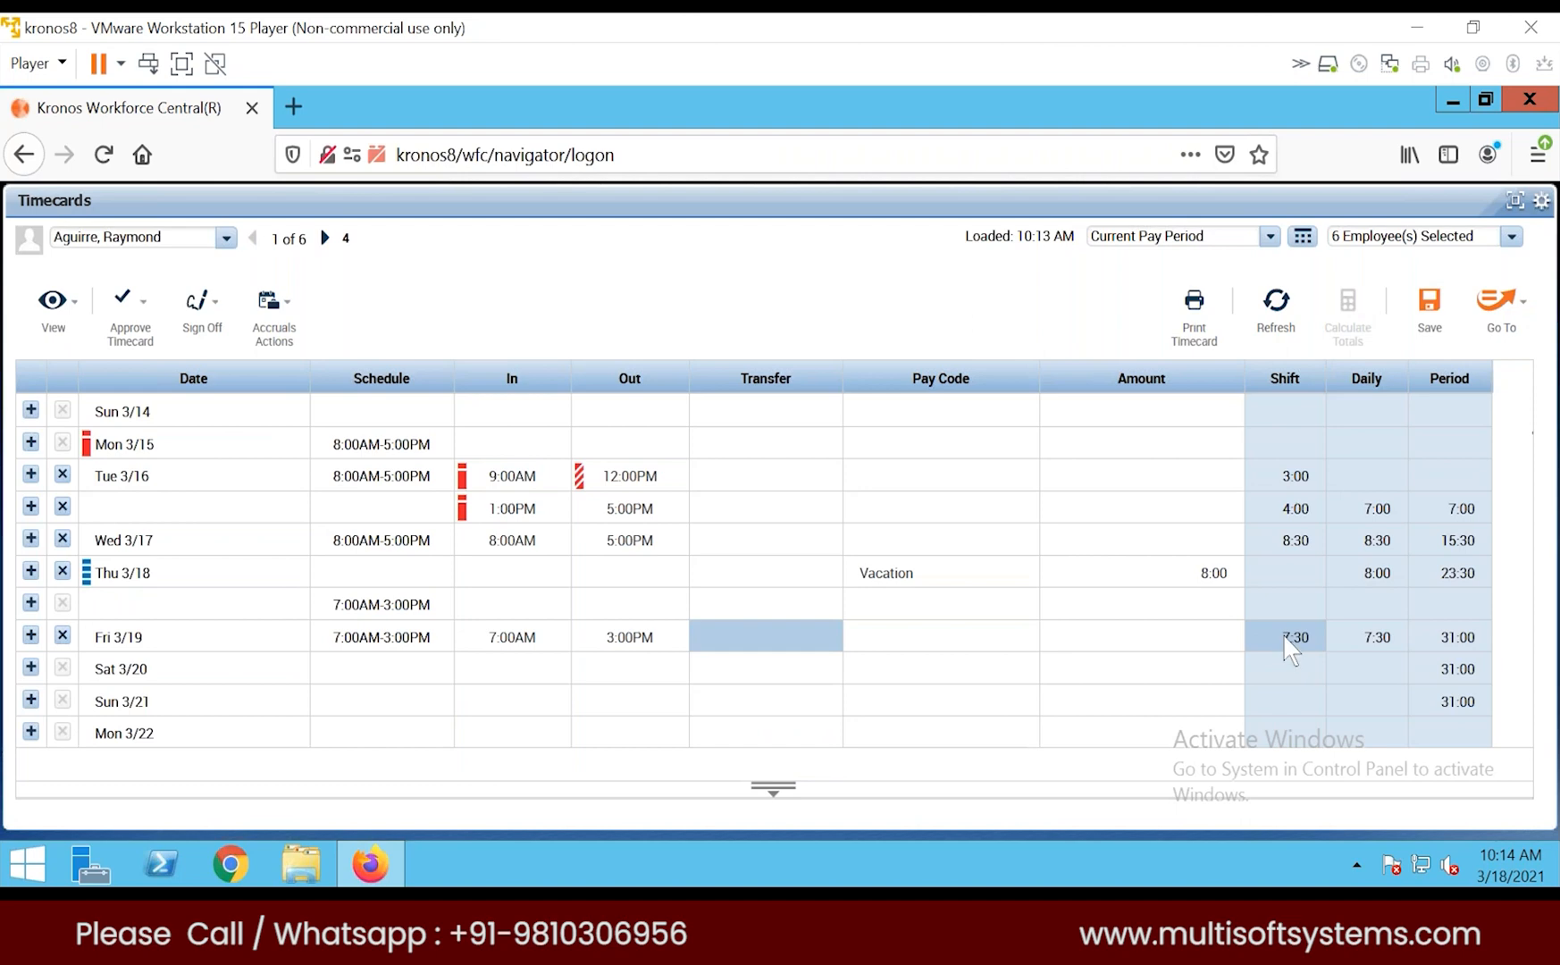
{"action": "left_click", "coordinate": [1430, 308]}
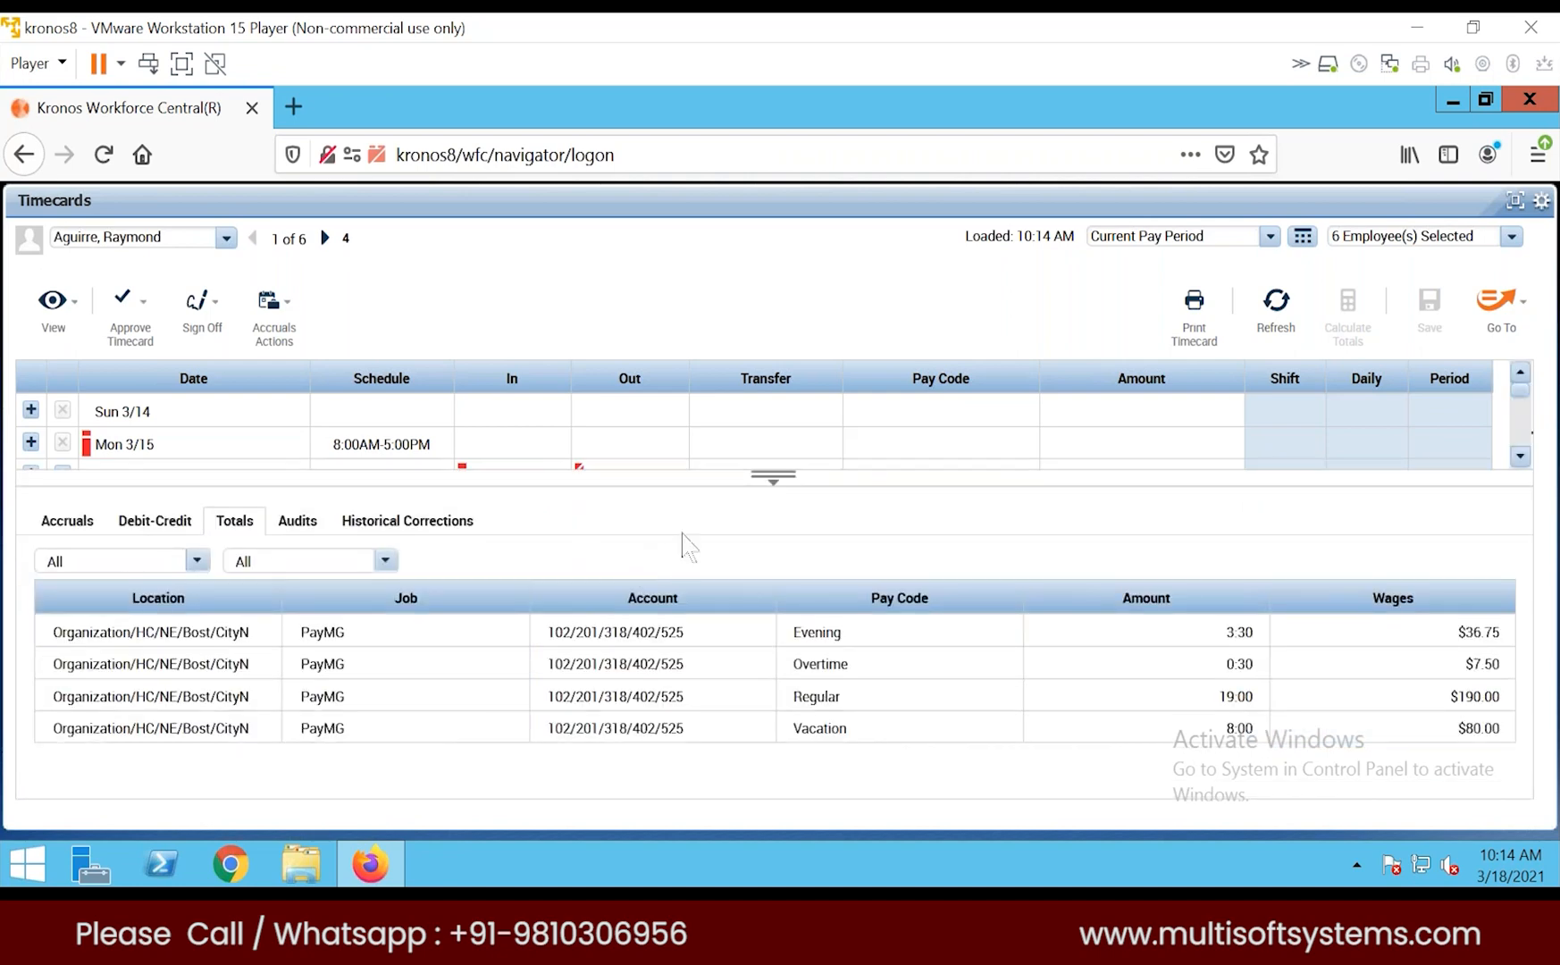
Step: Show the totals area, adjust its height, and review the Evening, Overtime, Regular and Vacation amounts against the timecard's daily and period hours
{"action": "left_click_drag", "start_coordinate": [673, 486], "coordinate": [641, 525]}
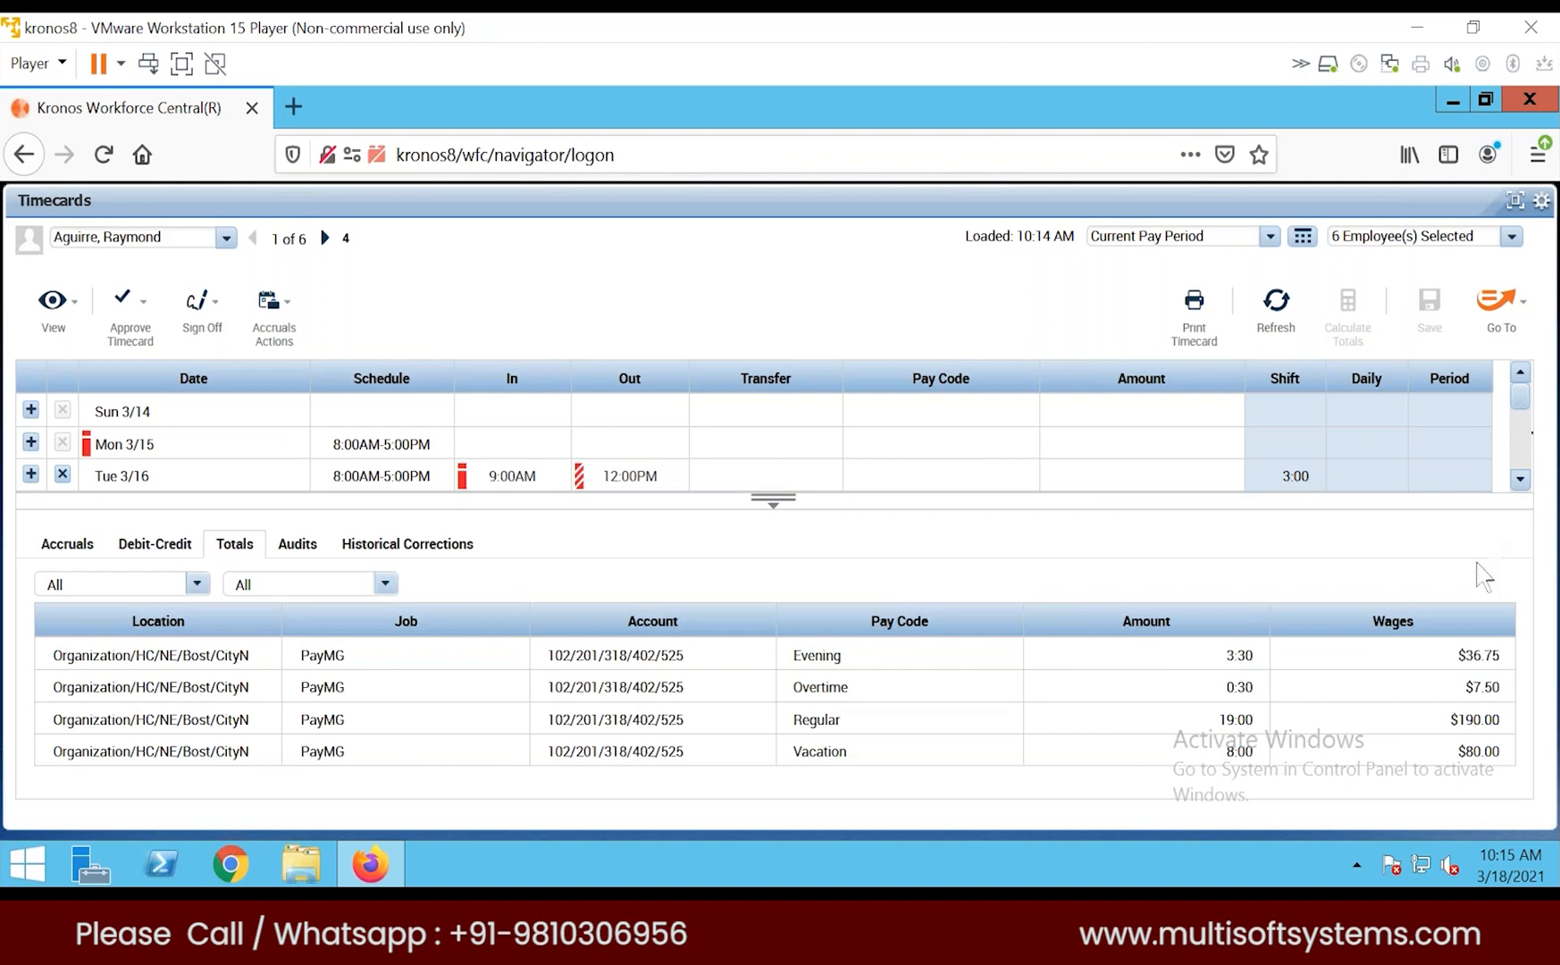
{"action": "left_click_drag", "start_coordinate": [1522, 398], "coordinate": [1528, 468]}
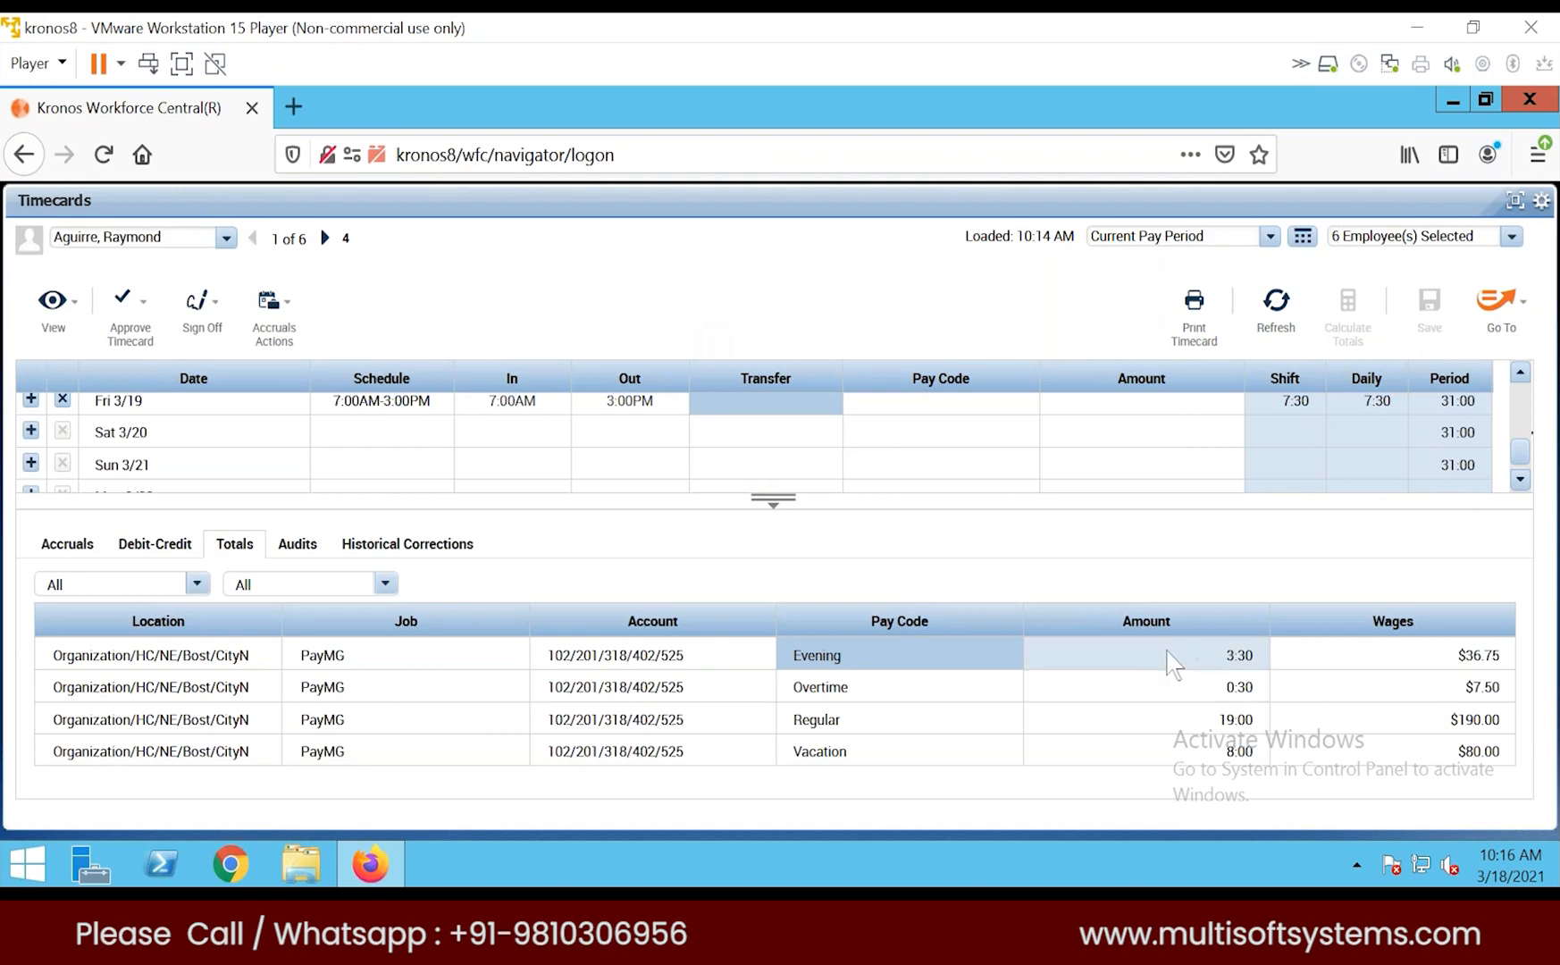
{"action": "left_click", "coordinate": [1233, 717]}
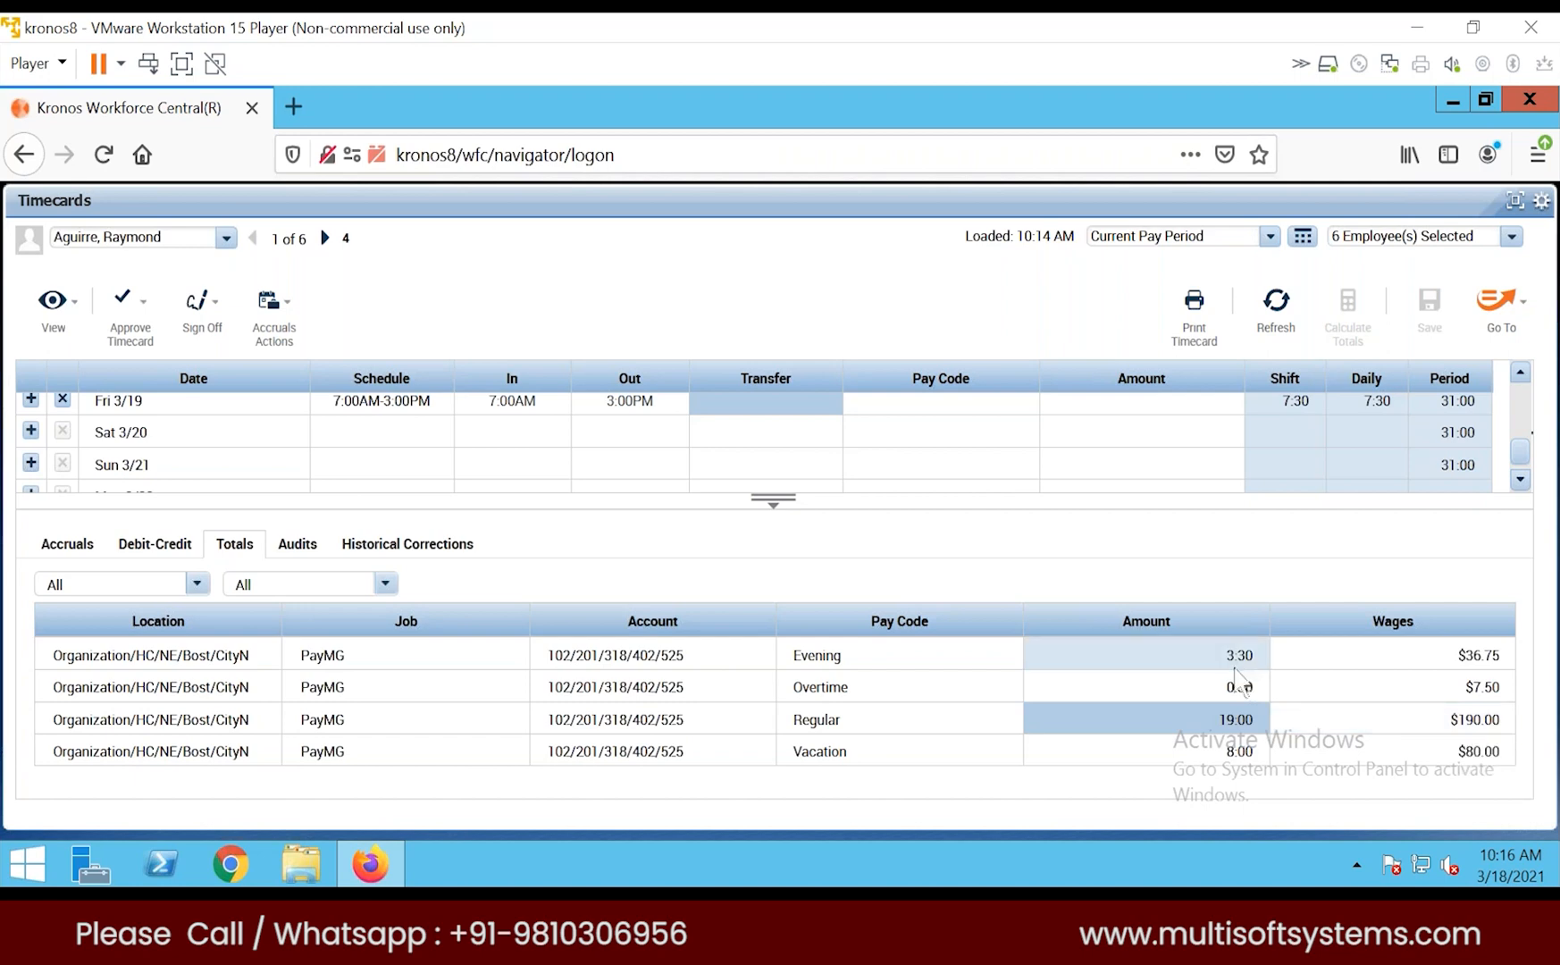
{"action": "left_click", "coordinate": [1216, 751]}
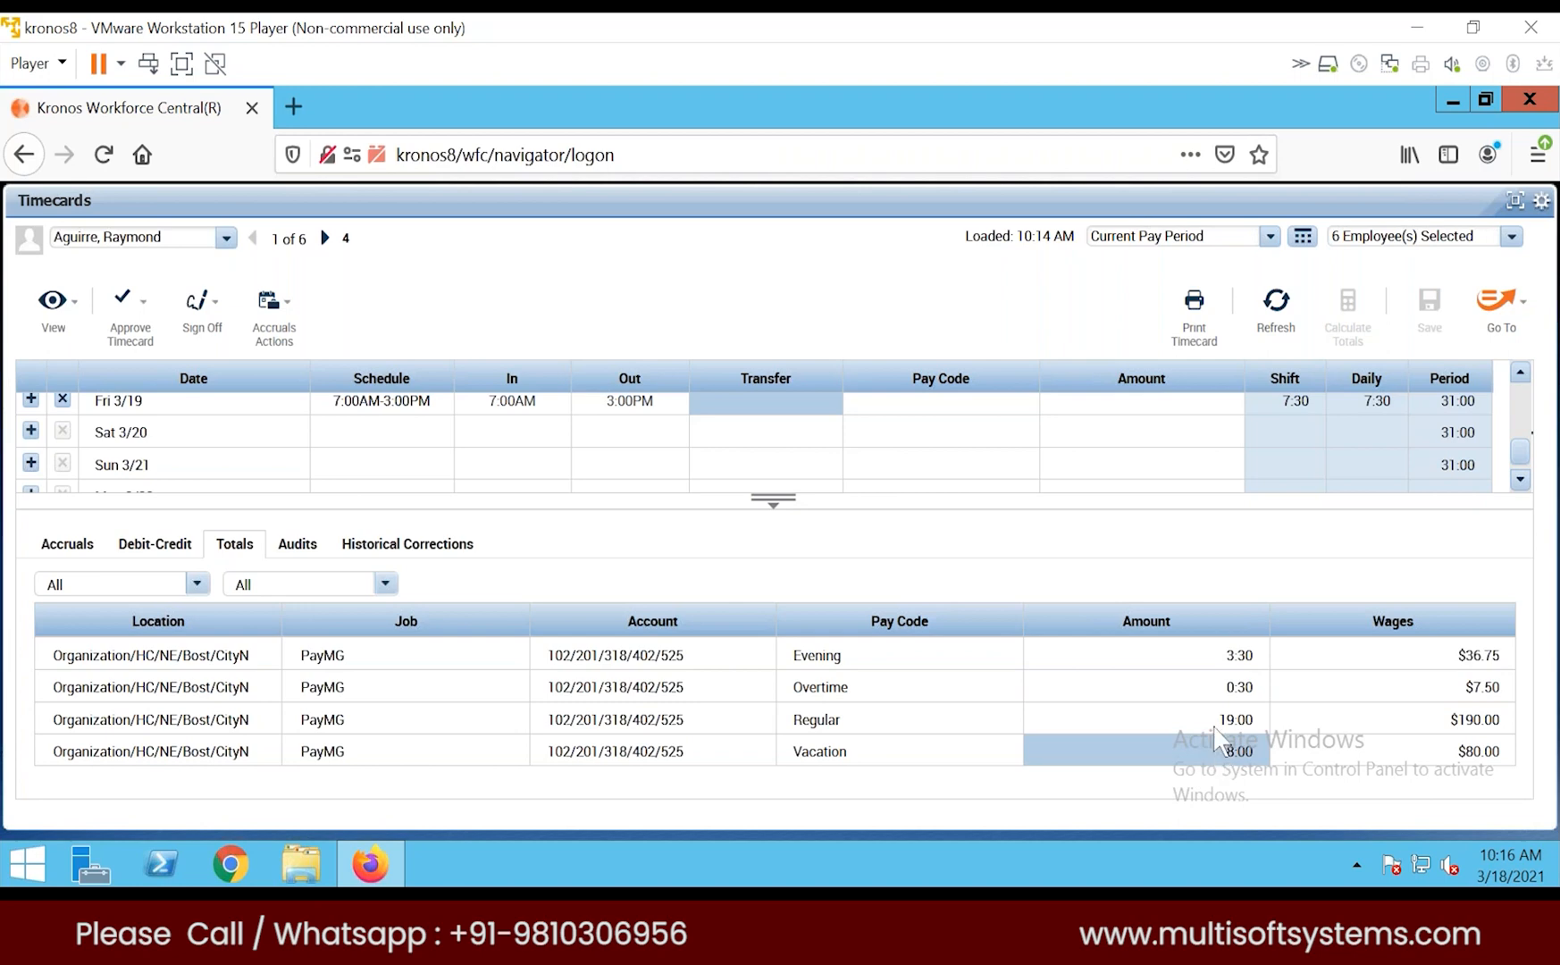
{"action": "left_click", "coordinate": [1220, 690]}
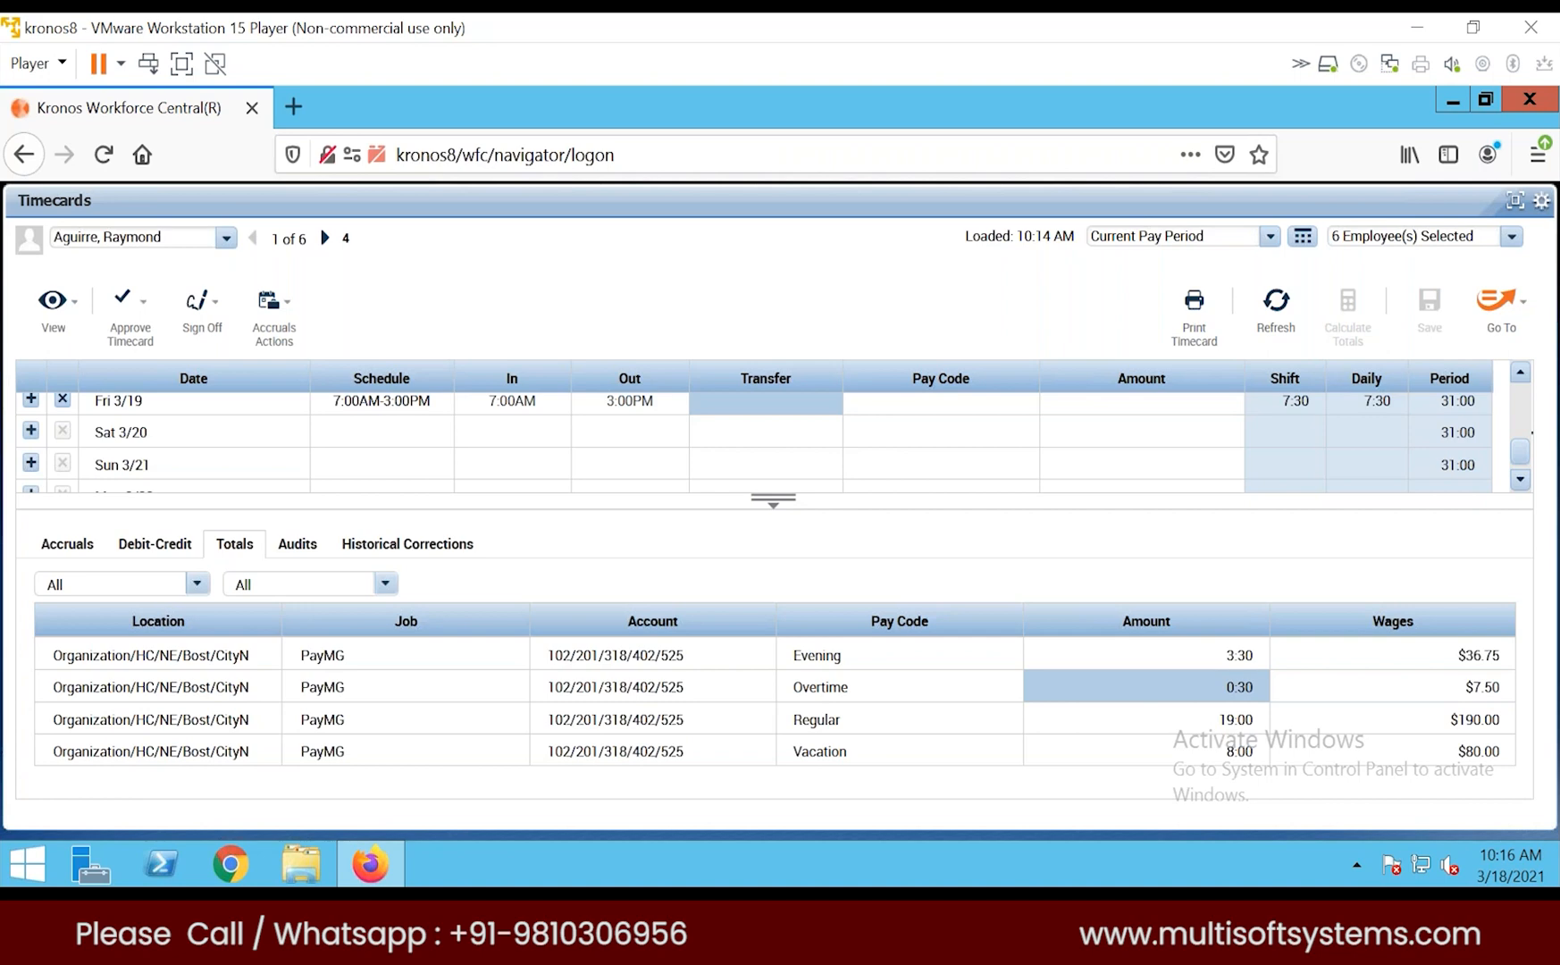
{"action": "left_click", "coordinate": [925, 659]}
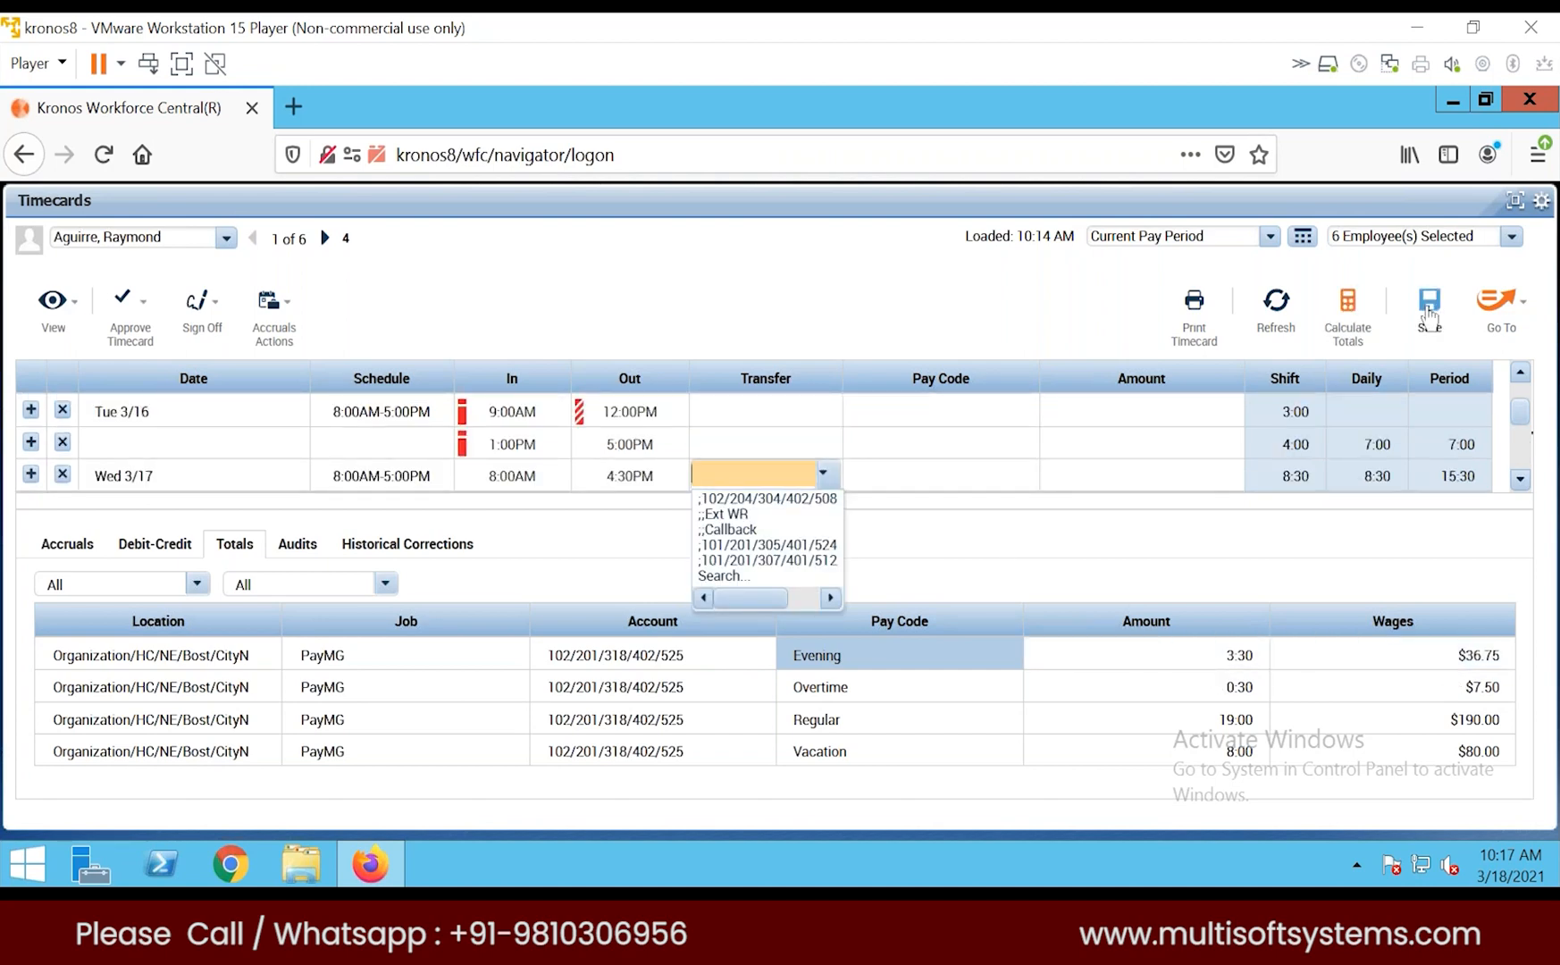
Step: Save the 4:30 PM out punch for Wed 3/17 and review the recalculated totals by pay code
{"action": "left_click", "coordinate": [1430, 315]}
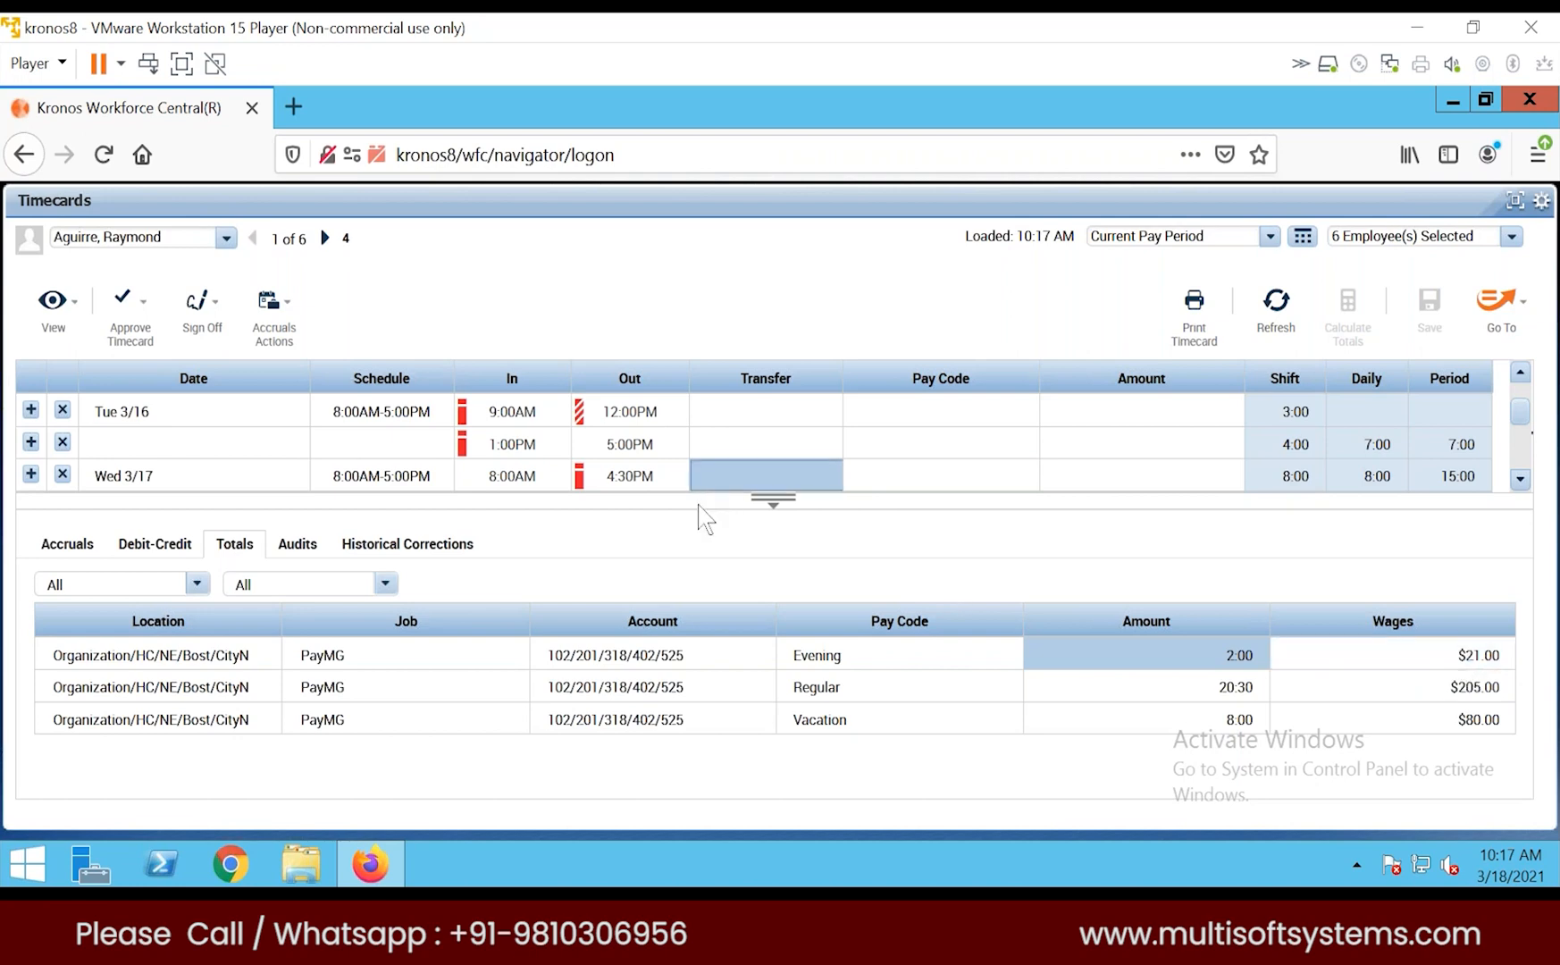
{"action": "left_click_drag", "start_coordinate": [700, 505], "coordinate": [700, 508]}
{"action": "mouse_move", "coordinate": [634, 661]}
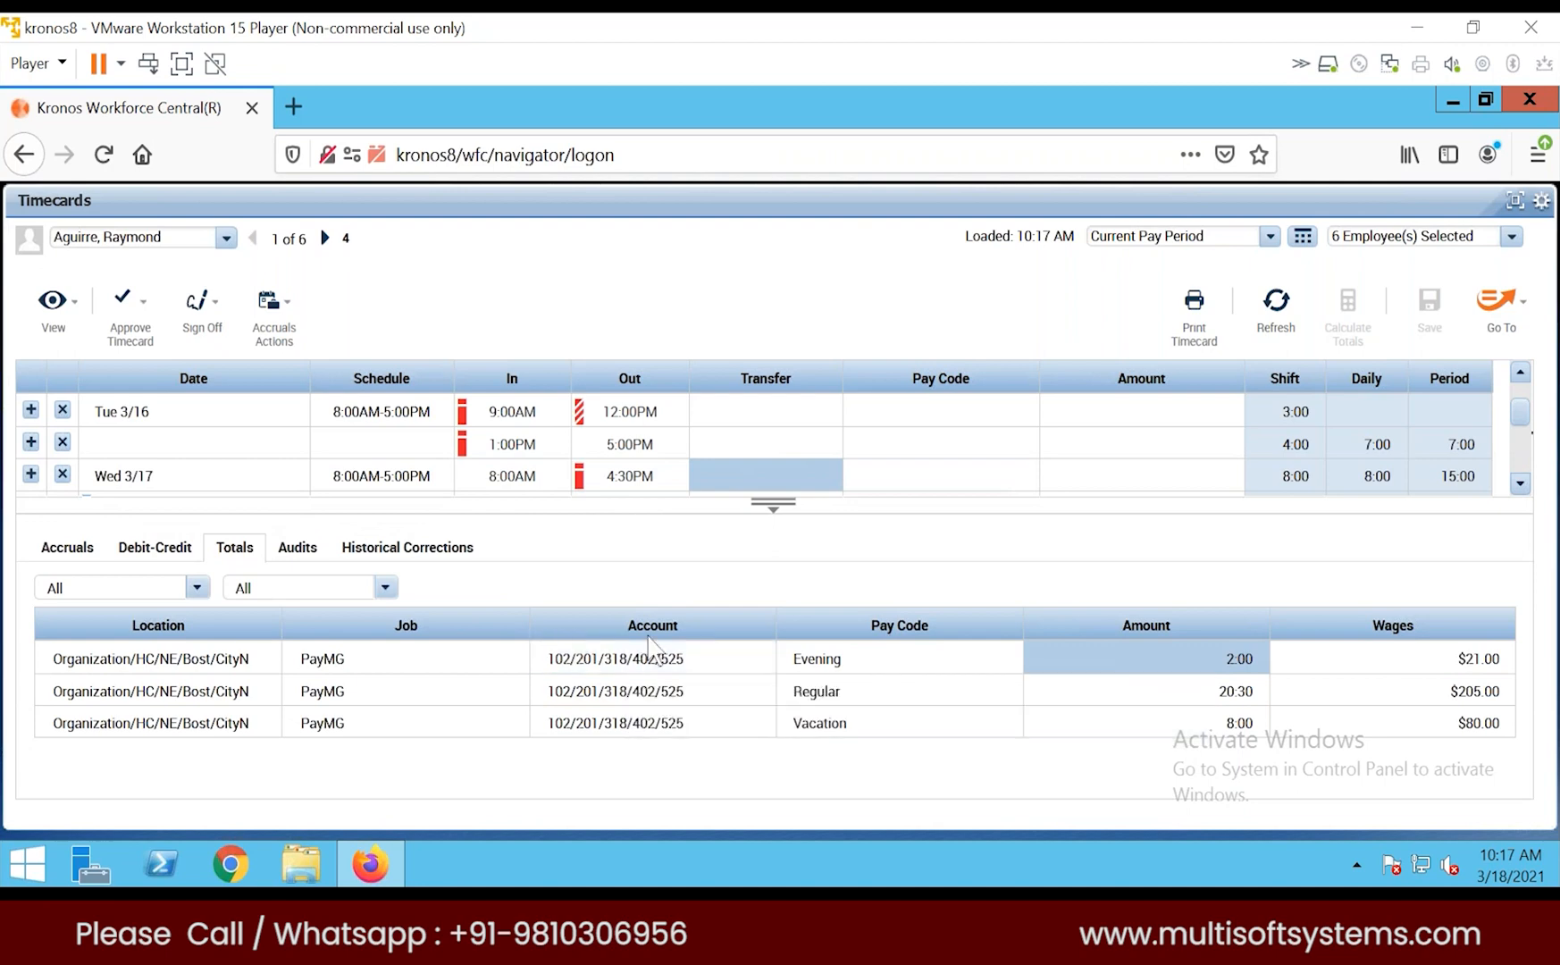
{"action": "left_click", "coordinate": [654, 666]}
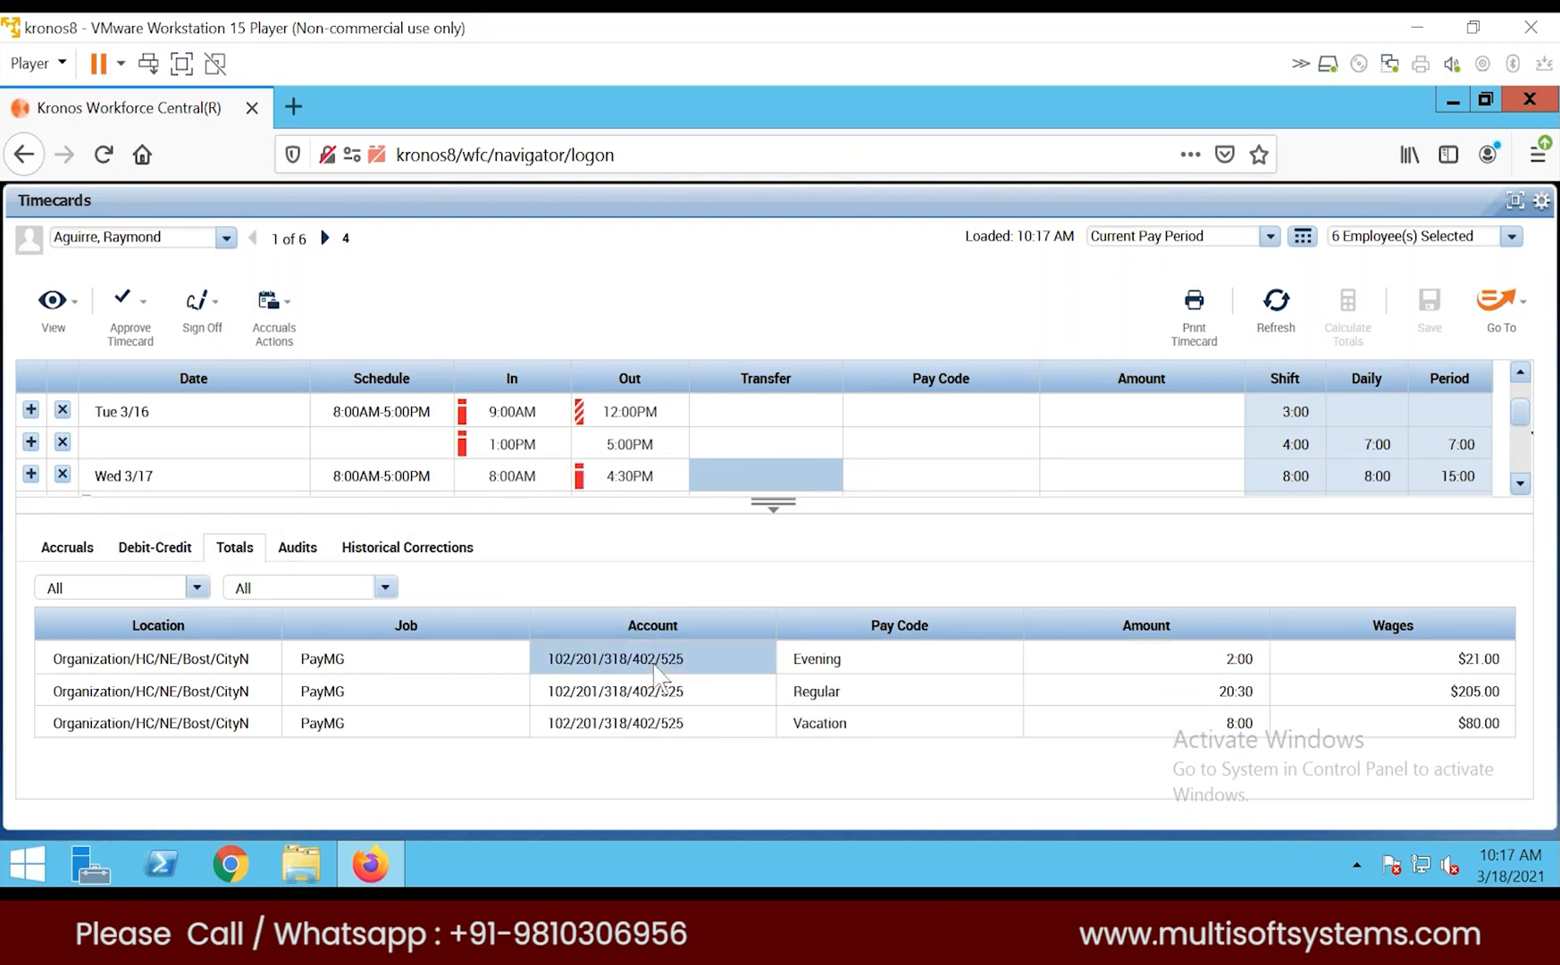